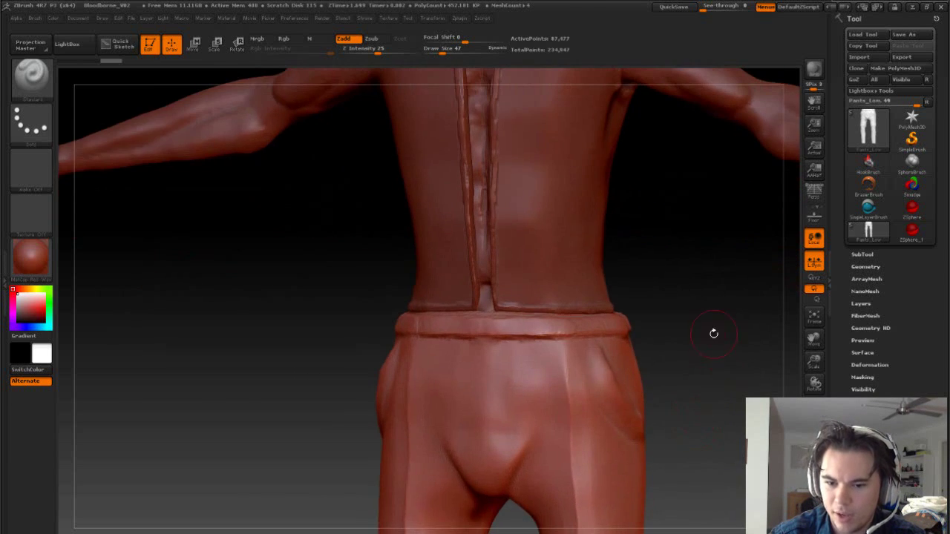
Make the Vest_Low subtool the active one and frame the lower part of the vest.
click(863, 255)
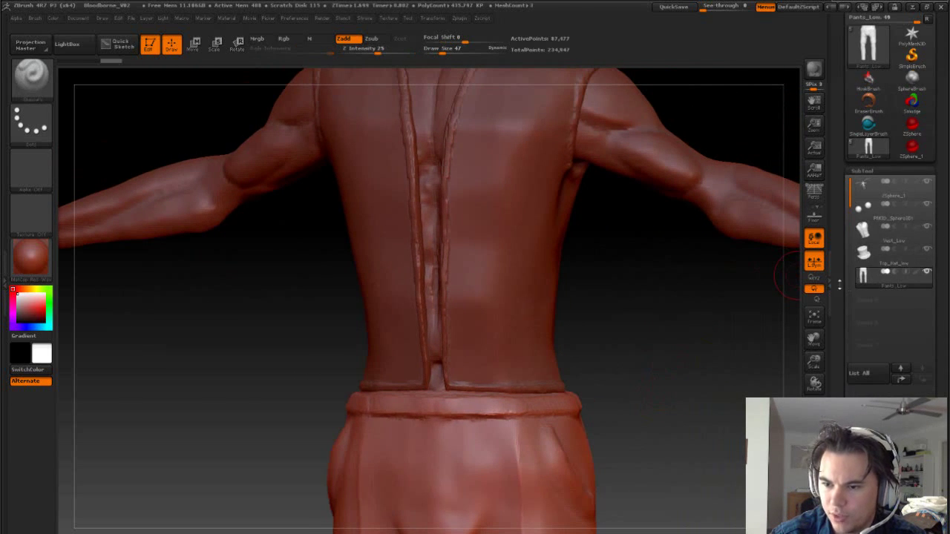
click(883, 242)
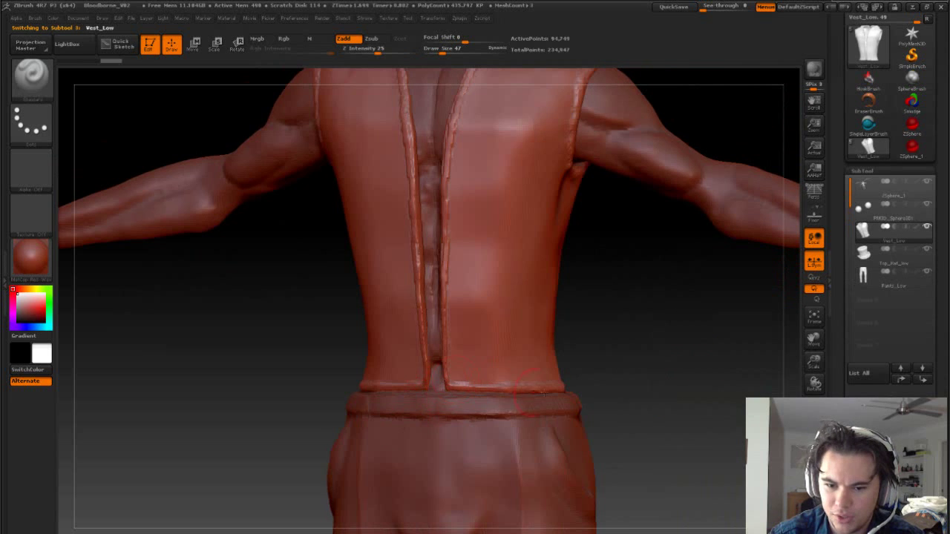
shift+drag(676, 366, 647, 368)
drag(624, 404, 654, 407)
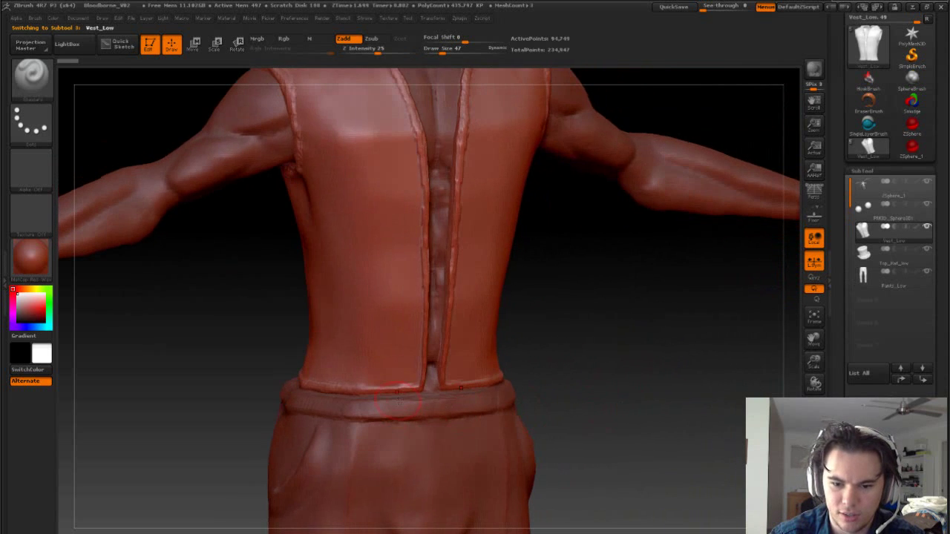
drag(577, 409, 619, 416)
mouse_move(542, 436)
alt+mouse_down()
mouse_move(620, 430)
mouse_move(554, 426)
alt+mouse_up()
drag(689, 363, 596, 418)
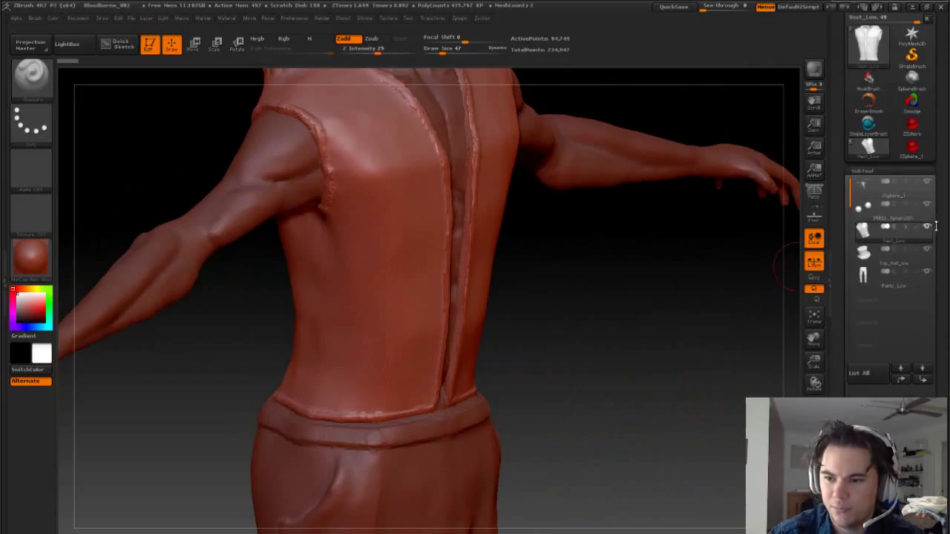
Hide all subtools except the vest and the pants.
mouse_move(928, 230)
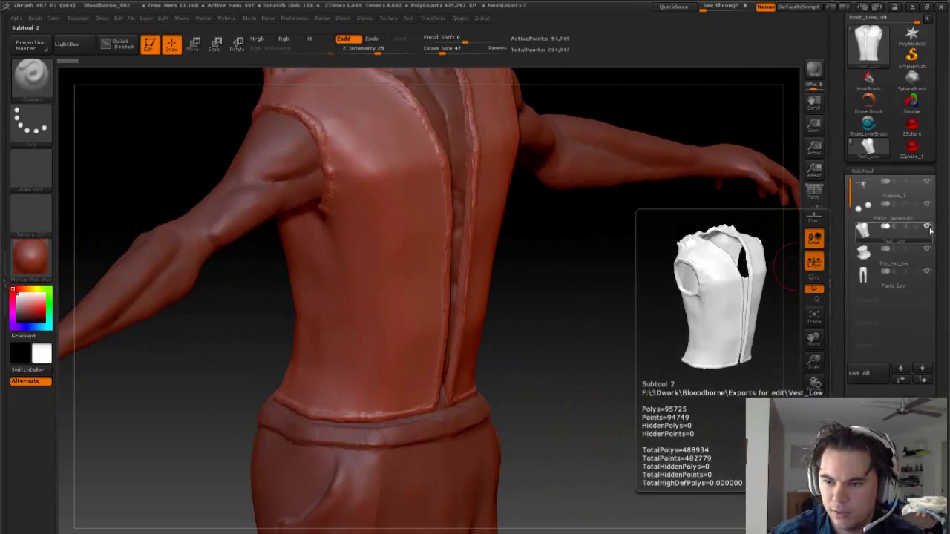
click(927, 227)
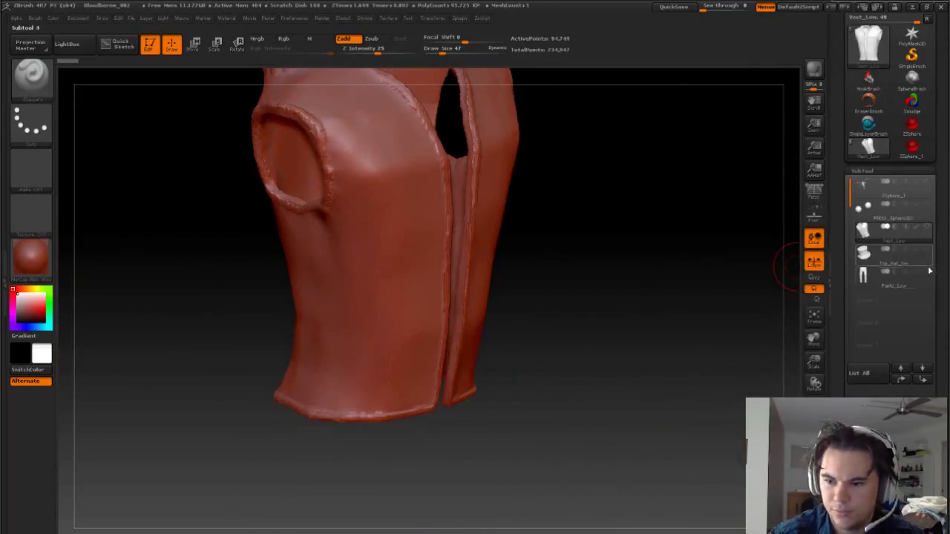
click(928, 271)
Examine how the vest's hem, front opening and armholes sit above the pants' waistband from the front and sides.
drag(616, 365, 557, 367)
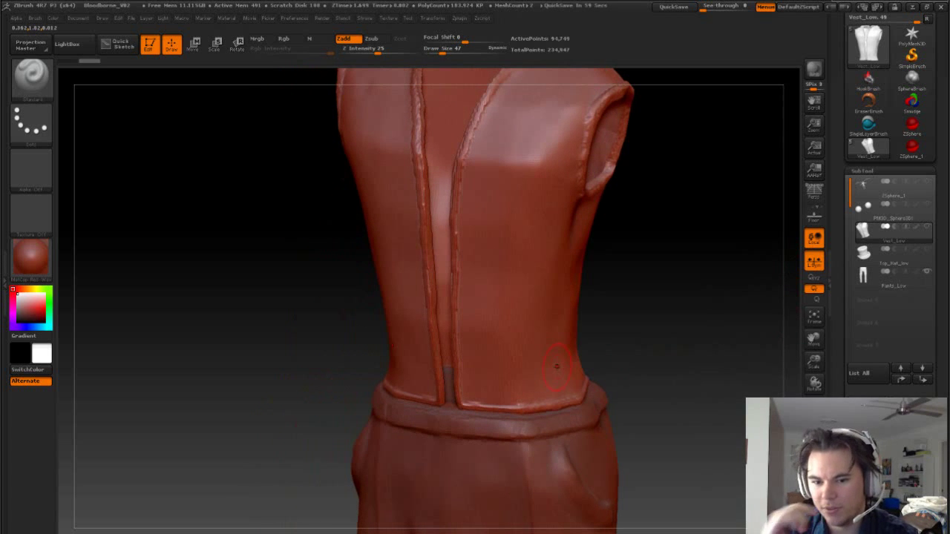
drag(676, 386, 638, 373)
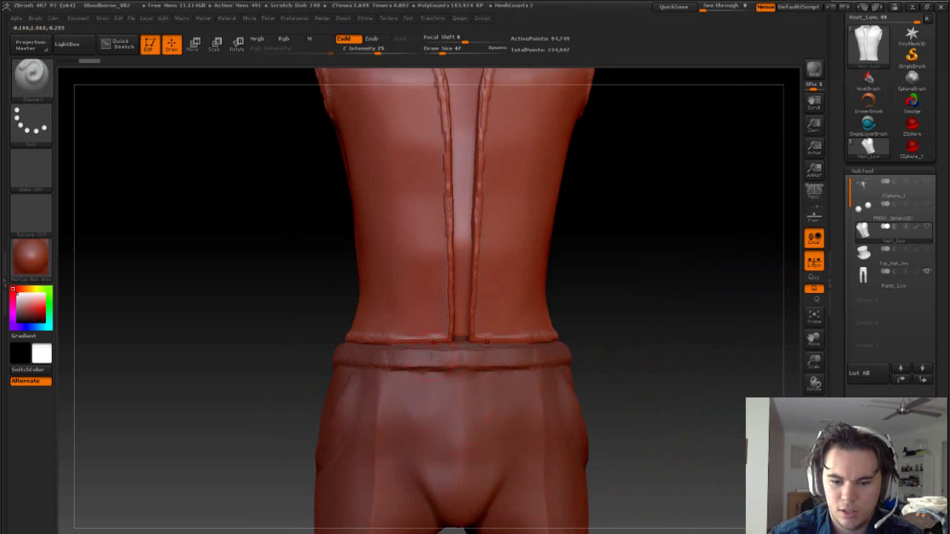
drag(615, 416, 640, 420)
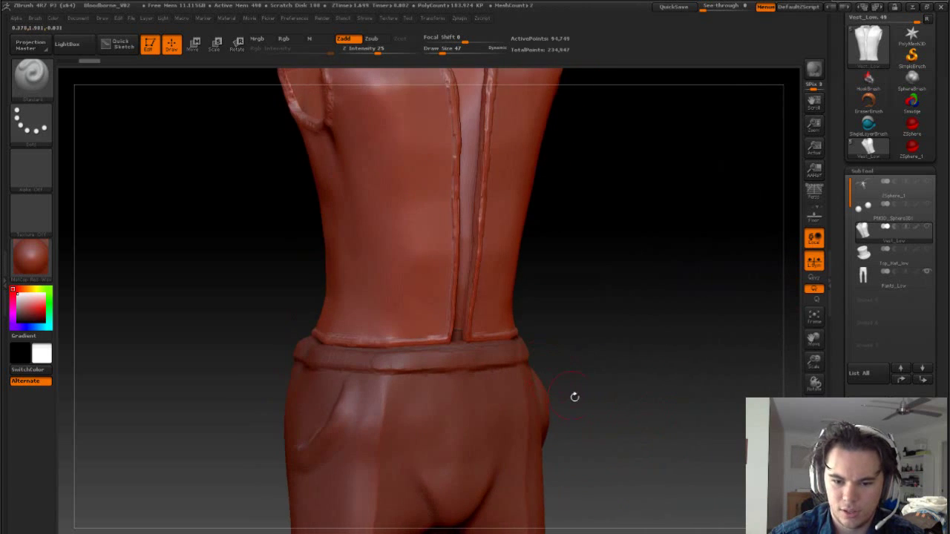
drag(575, 397, 558, 426)
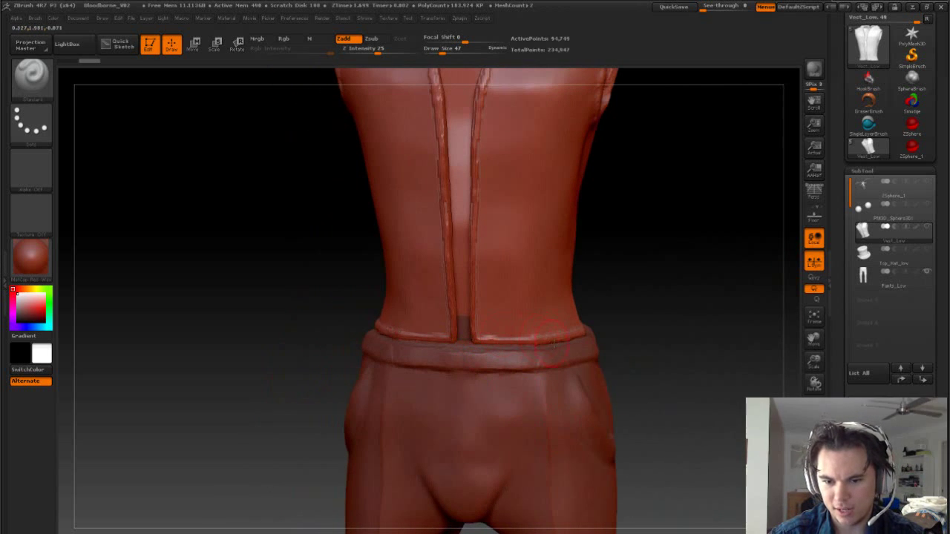
drag(646, 354, 662, 355)
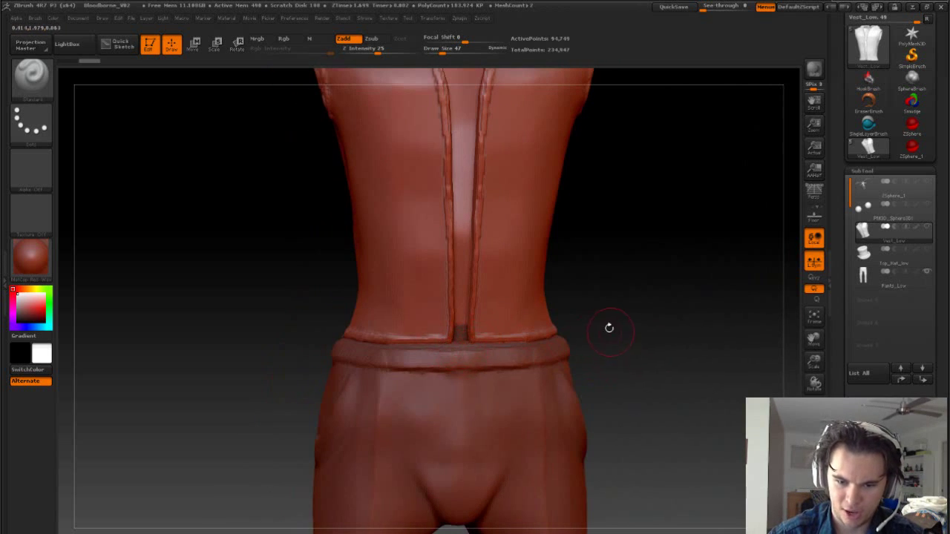
drag(609, 328, 597, 317)
drag(639, 361, 546, 367)
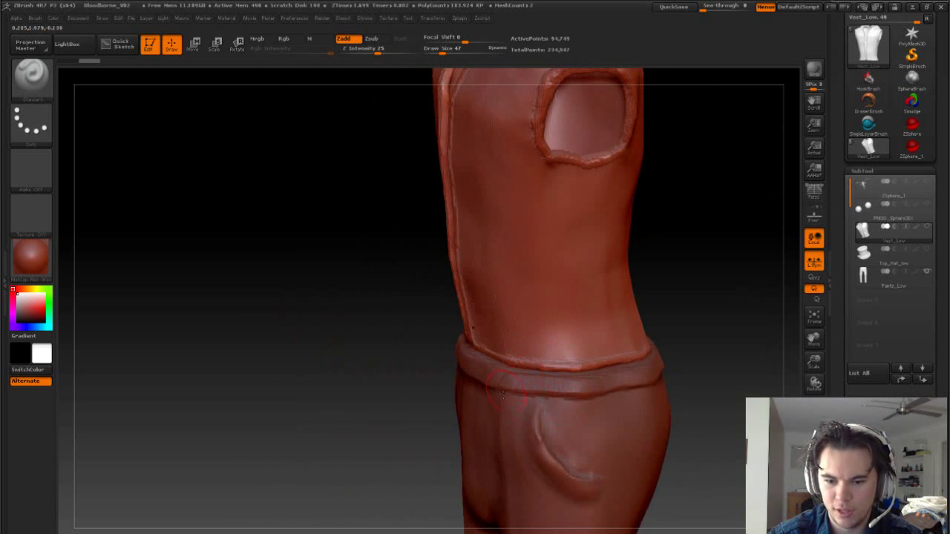
drag(363, 405, 365, 391)
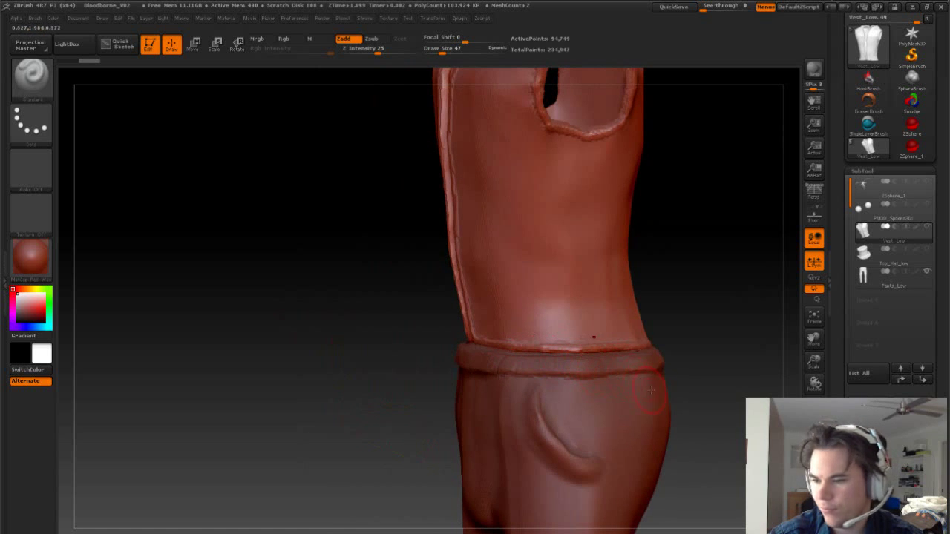
drag(679, 309, 722, 312)
drag(625, 346, 642, 353)
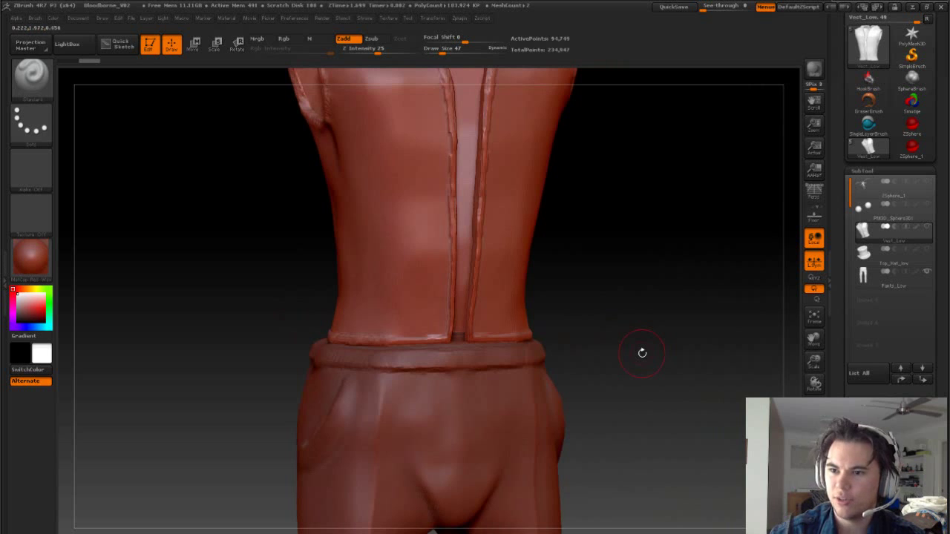
drag(612, 289, 576, 390)
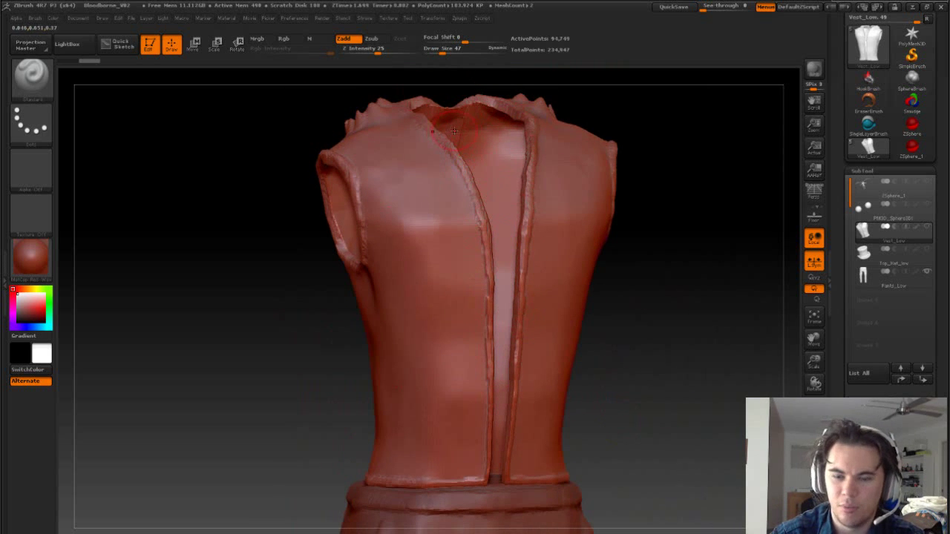
drag(691, 213, 664, 215)
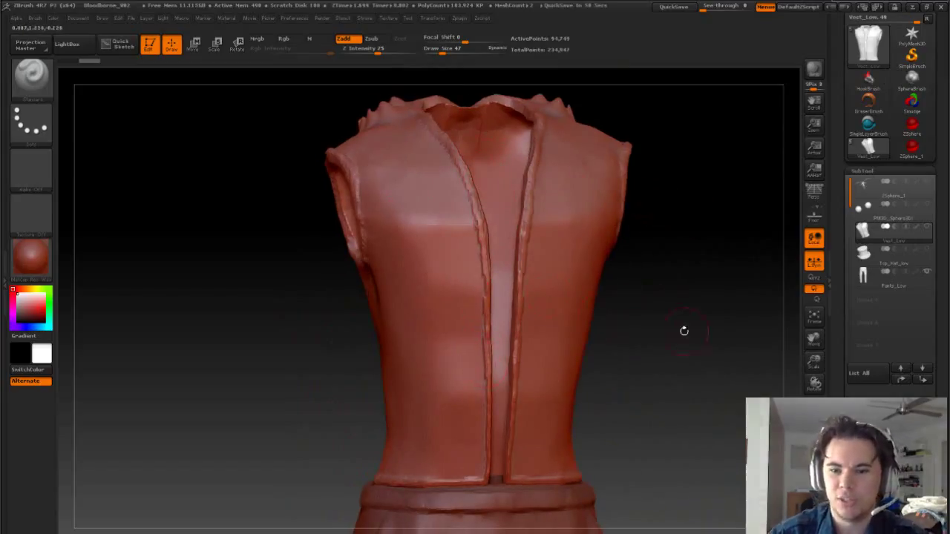
drag(694, 329, 703, 330)
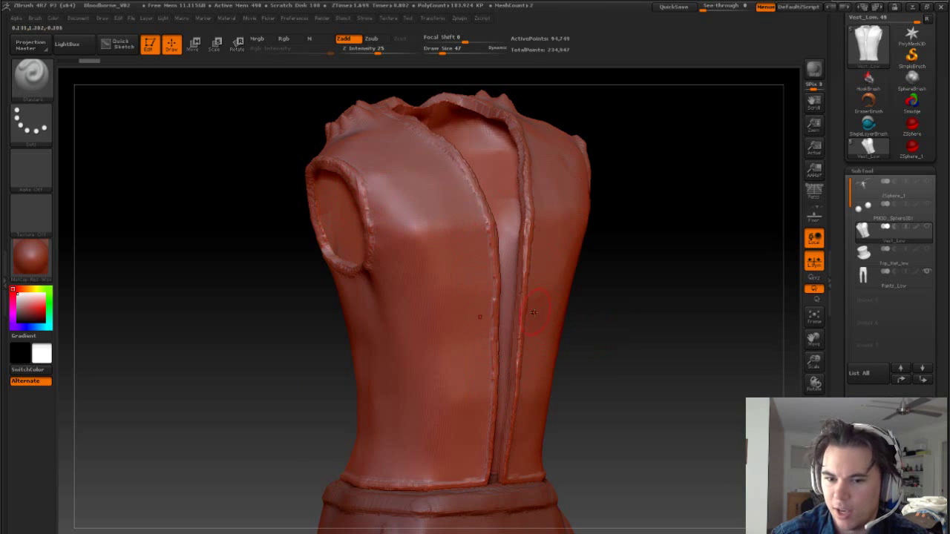
drag(608, 270, 510, 264)
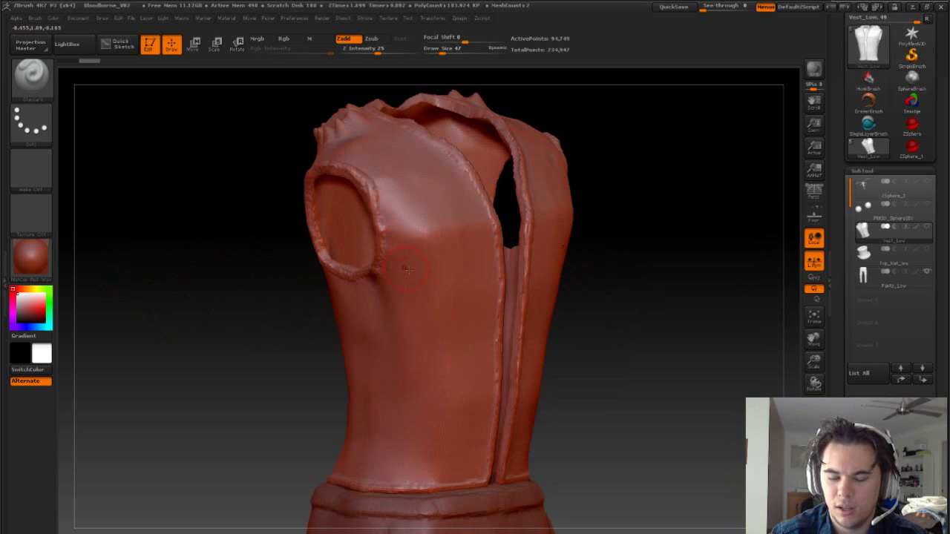
drag(703, 293, 653, 300)
alt+drag(713, 334, 579, 230)
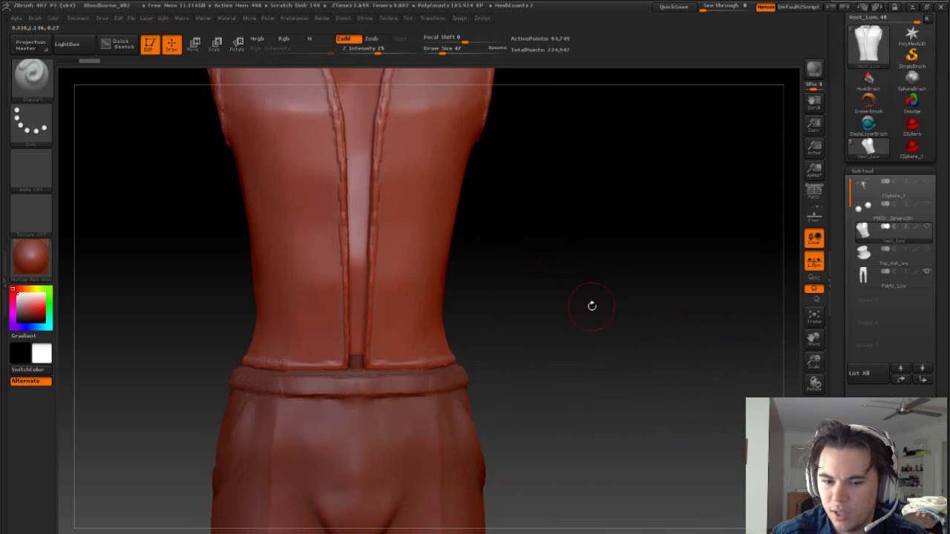
Paint a horizontal mask band across both front panels of the vest, slightly above the hem.
drag(592, 305, 473, 331)
mouse_move(536, 362)
alt+mouse_down()
mouse_move(640, 349)
mouse_move(647, 327)
mouse_move(635, 323)
alt+mouse_up()
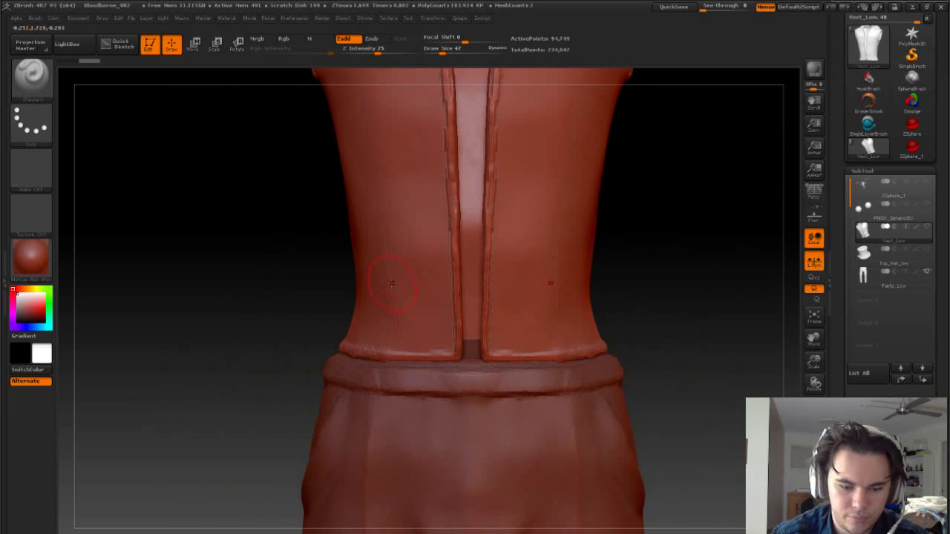
key(s)
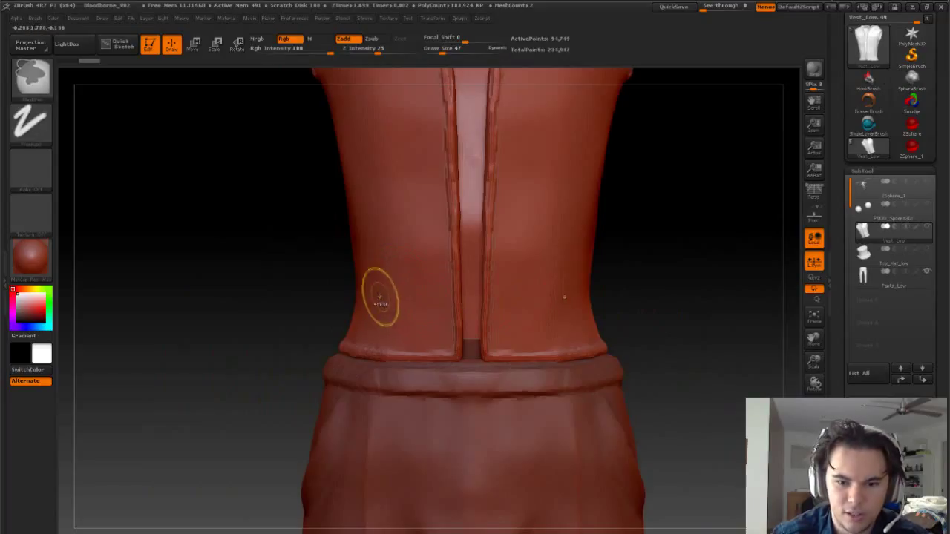
ctrl+drag(354, 290, 487, 289)
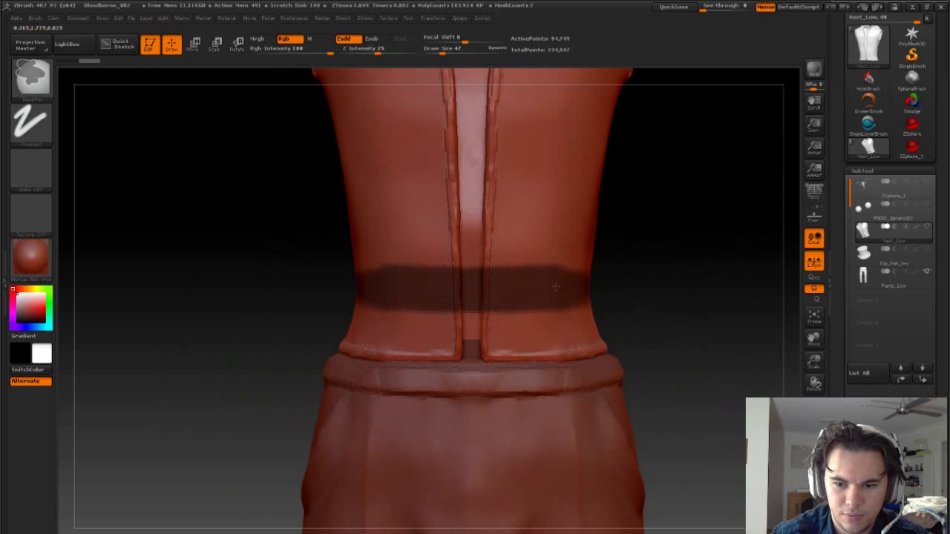
drag(670, 274, 413, 307)
alt+drag(532, 290, 593, 305)
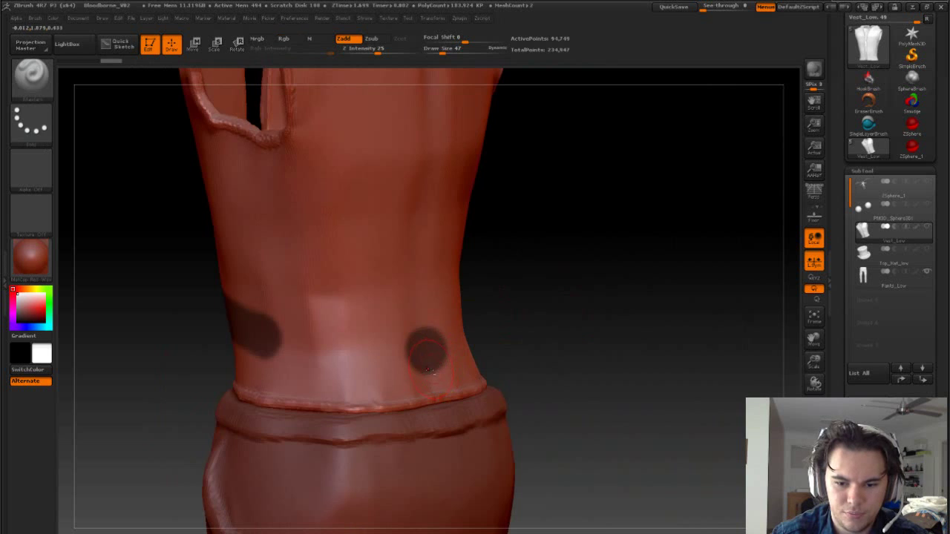
Erase the stray mask spot on the vest's lower back and continue the mask band around the back.
drag(583, 352, 543, 355)
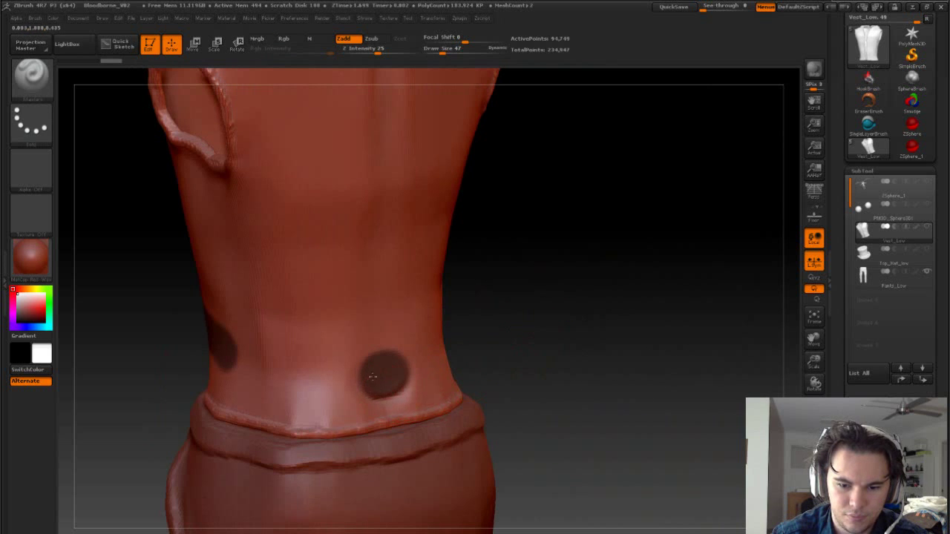
ctrl+alt+drag(388, 393, 368, 386)
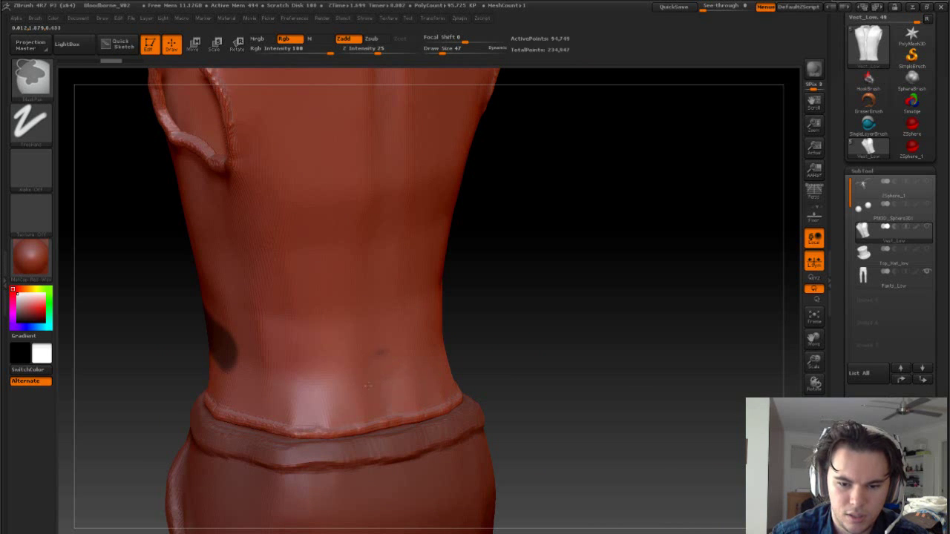
drag(543, 307, 558, 296)
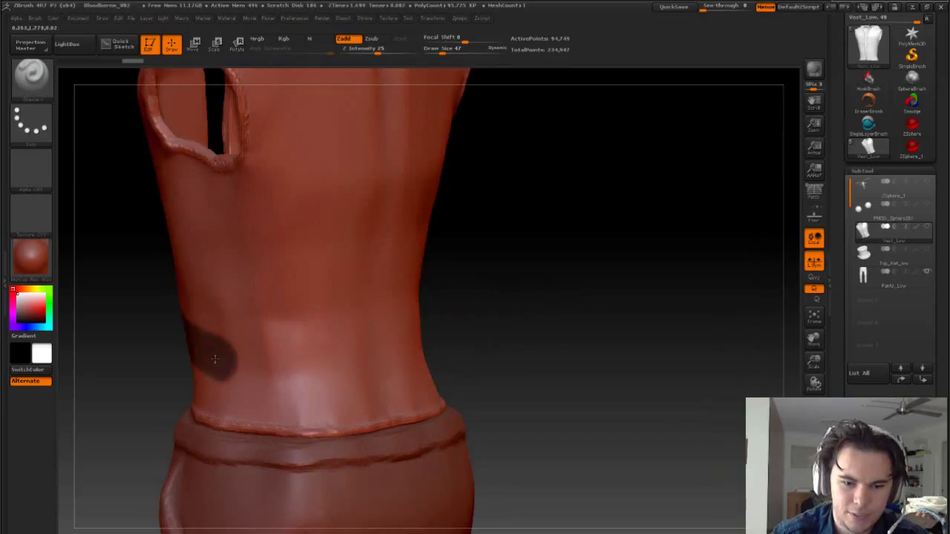
ctrl+drag(223, 362, 371, 353)
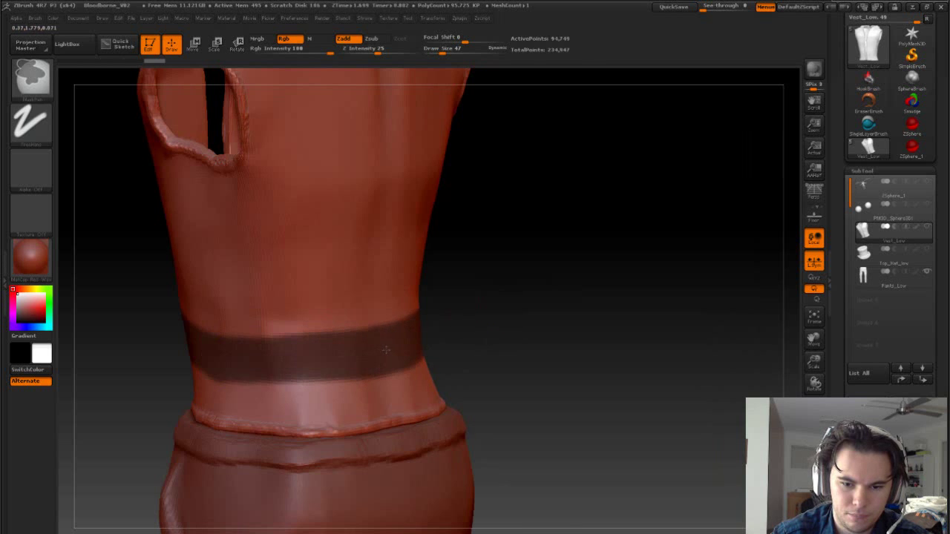
Extend the mask from the band down to the hem around the back and sides of the vest.
alt+drag(534, 333, 619, 275)
mouse_move(383, 355)
ctrl+mouse_down()
mouse_move(437, 348)
mouse_move(438, 335)
mouse_move(443, 352)
mouse_move(253, 340)
ctrl+mouse_up()
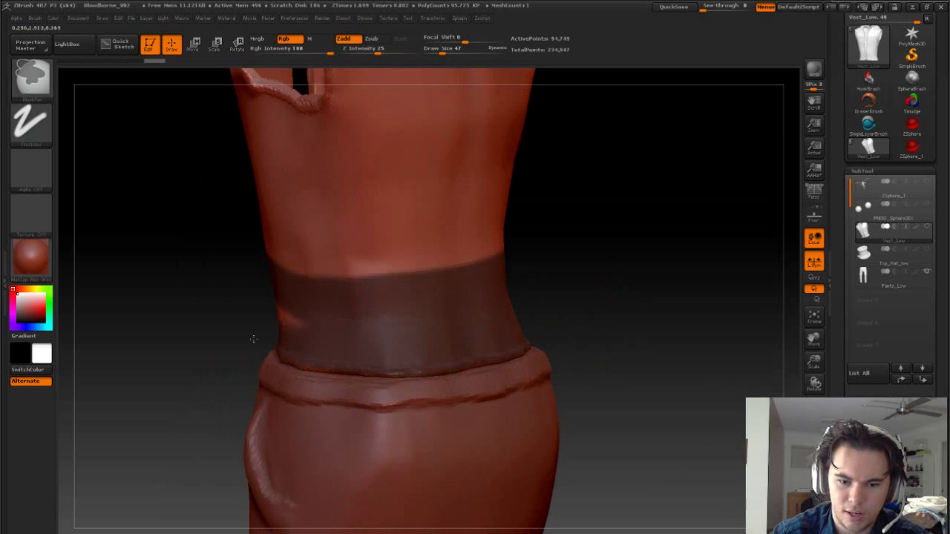
ctrl+drag(349, 348, 326, 342)
mouse_move(583, 289)
mouse_down()
mouse_move(683, 276)
mouse_move(705, 283)
mouse_move(694, 340)
mouse_move(651, 353)
mouse_move(655, 361)
mouse_move(671, 279)
mouse_up()
mouse_move(317, 403)
ctrl+mouse_down()
mouse_move(297, 385)
mouse_move(170, 373)
mouse_move(216, 365)
mouse_move(245, 410)
ctrl+mouse_up()
mouse_move(493, 314)
mouse_down()
mouse_move(487, 305)
mouse_move(534, 406)
mouse_move(628, 403)
mouse_move(629, 415)
mouse_up()
Undo the last two mask strokes on the vest.
mouse_move(405, 294)
ctrl+mouse_down()
mouse_move(394, 297)
mouse_move(416, 300)
ctrl+mouse_up()
drag(692, 259, 702, 362)
key(ctrl+z)
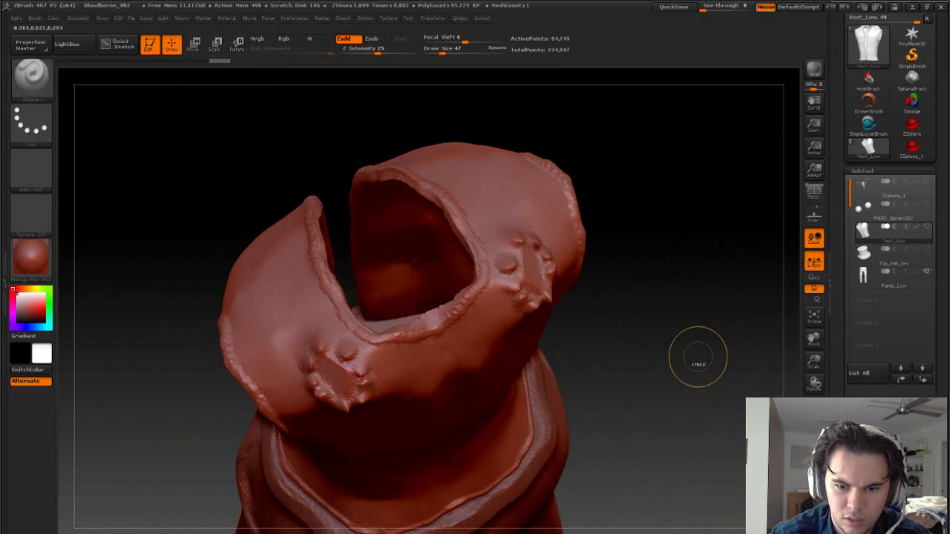
key(ctrl+z)
Reduce the brush draw size to 24 and paint a mask on the inside of the vest's lower part.
drag(680, 323, 680, 393)
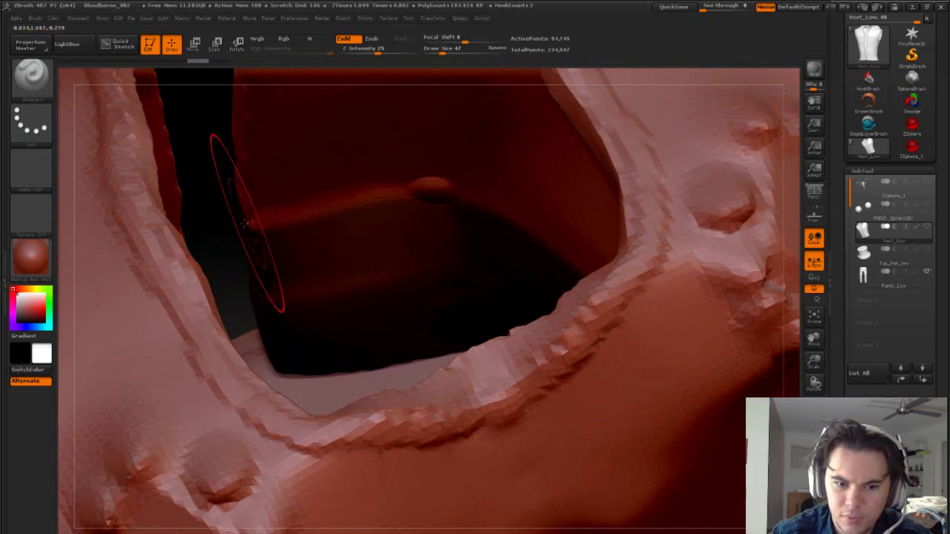
drag(219, 242, 215, 214)
key(s)
mouse_move(369, 296)
mouse_down()
mouse_move(381, 289)
mouse_move(335, 281)
mouse_up()
drag(218, 196, 210, 200)
ctrl+drag(345, 306, 330, 273)
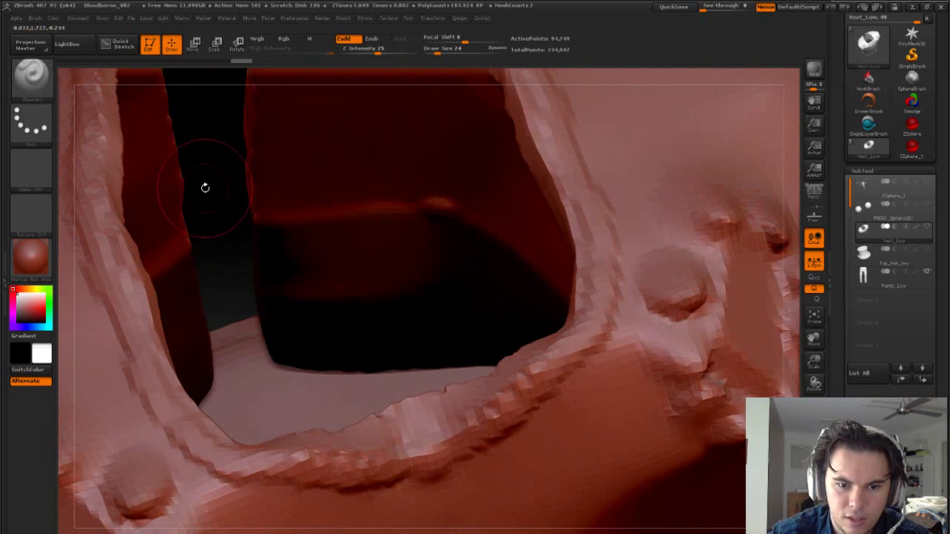
mouse_move(205, 186)
mouse_down()
mouse_move(251, 189)
mouse_move(269, 144)
mouse_up()
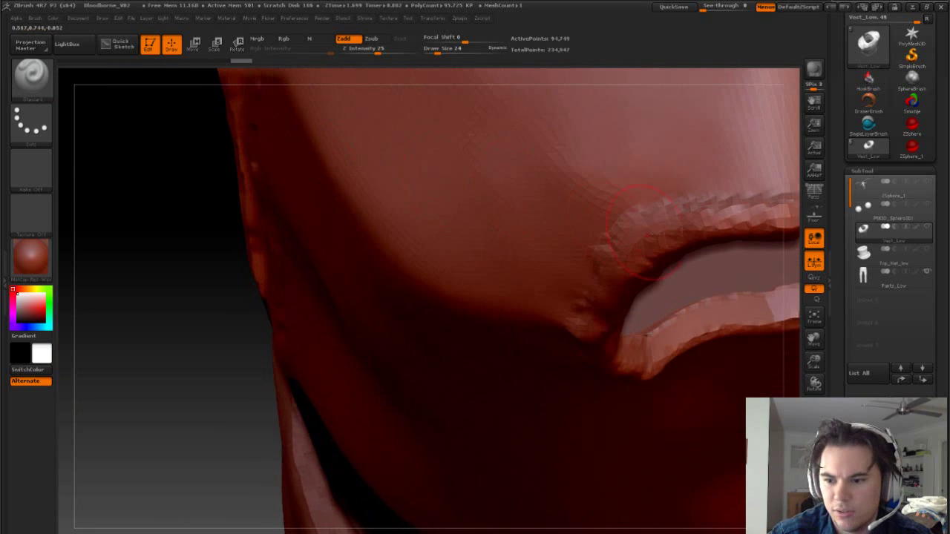
Isolate the vest and extend the mask across the inside of its lower section down to the hem.
click(928, 228)
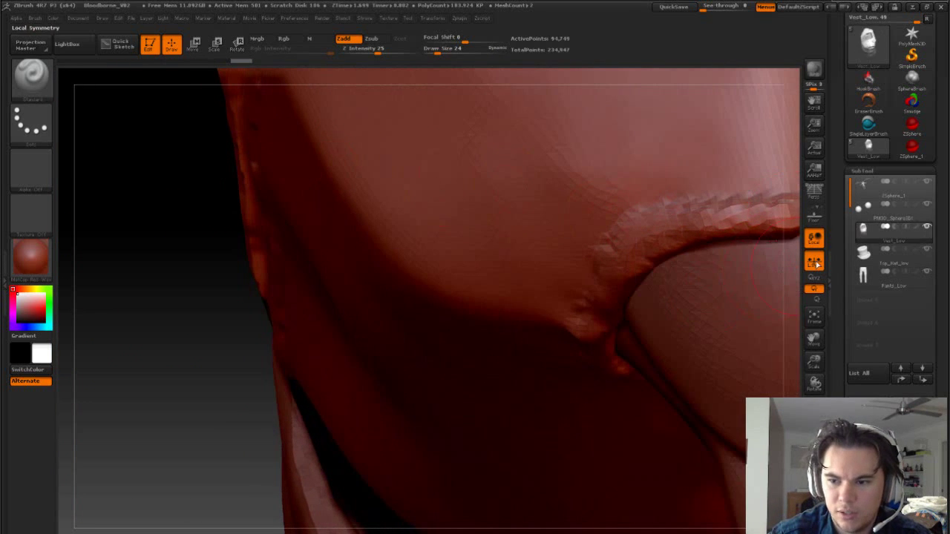
click(927, 227)
mouse_move(160, 379)
mouse_down()
mouse_move(159, 246)
mouse_move(341, 361)
mouse_up()
alt+drag(524, 489, 467, 429)
ctrl+drag(460, 391, 509, 389)
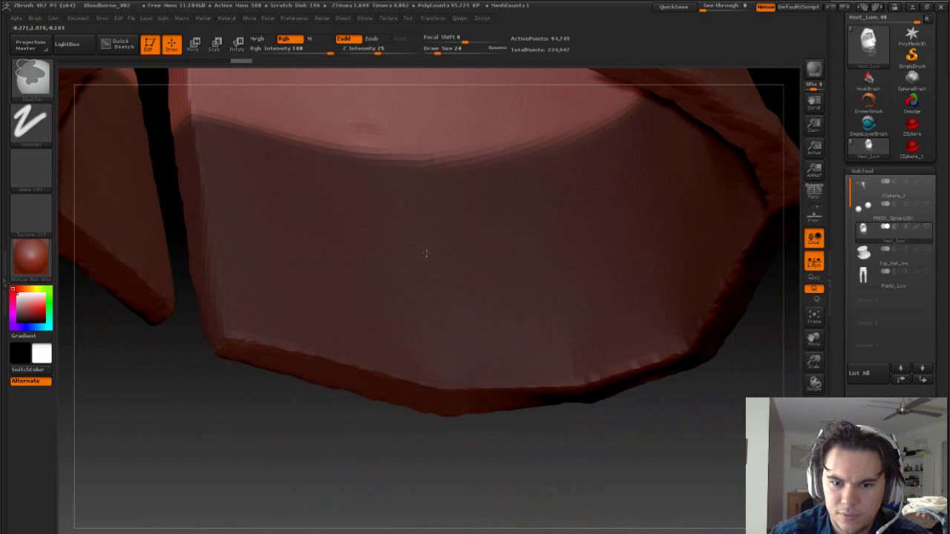
drag(505, 468, 573, 456)
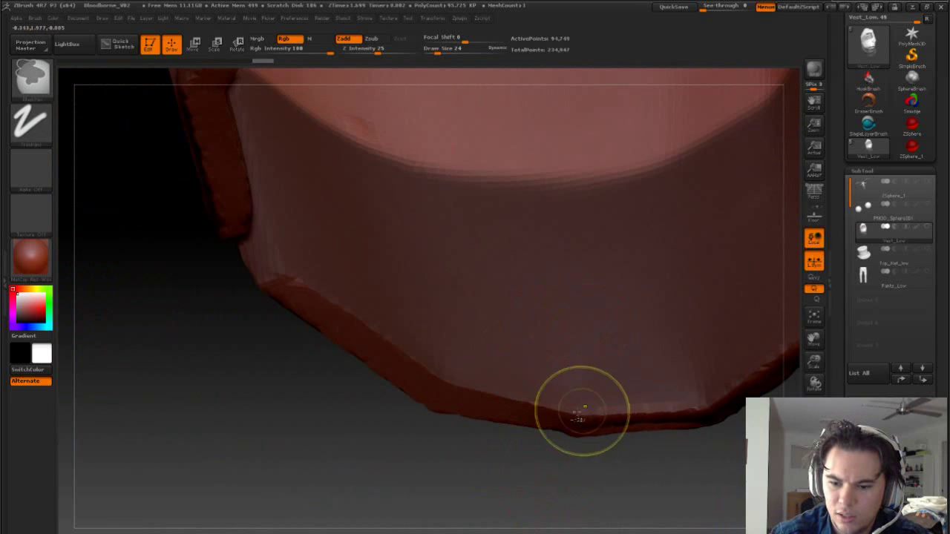
ctrl+drag(581, 413, 577, 397)
mouse_move(683, 469)
mouse_down()
mouse_move(411, 467)
mouse_move(496, 418)
mouse_up()
mouse_move(578, 325)
ctrl+mouse_down()
mouse_move(538, 320)
mouse_move(699, 267)
ctrl+mouse_up()
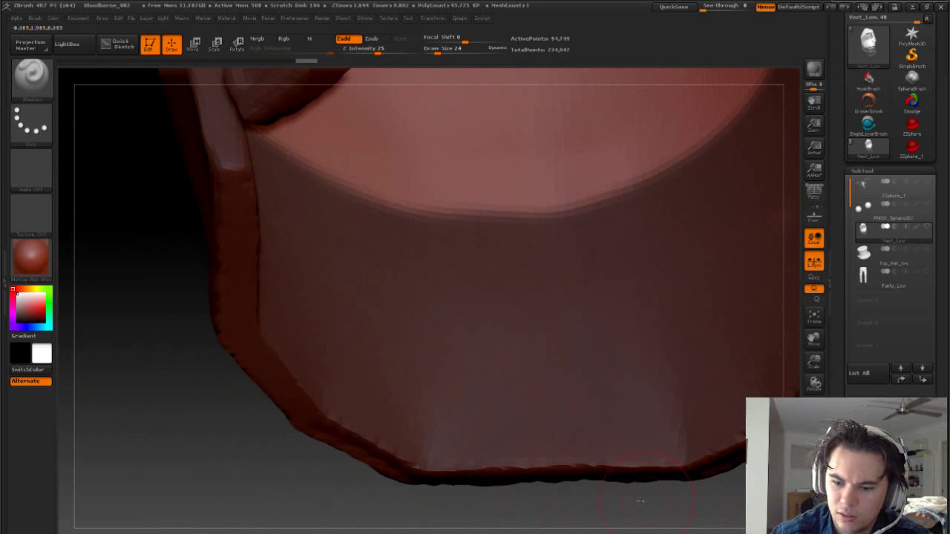
drag(669, 498, 482, 444)
ctrl+drag(445, 434, 469, 423)
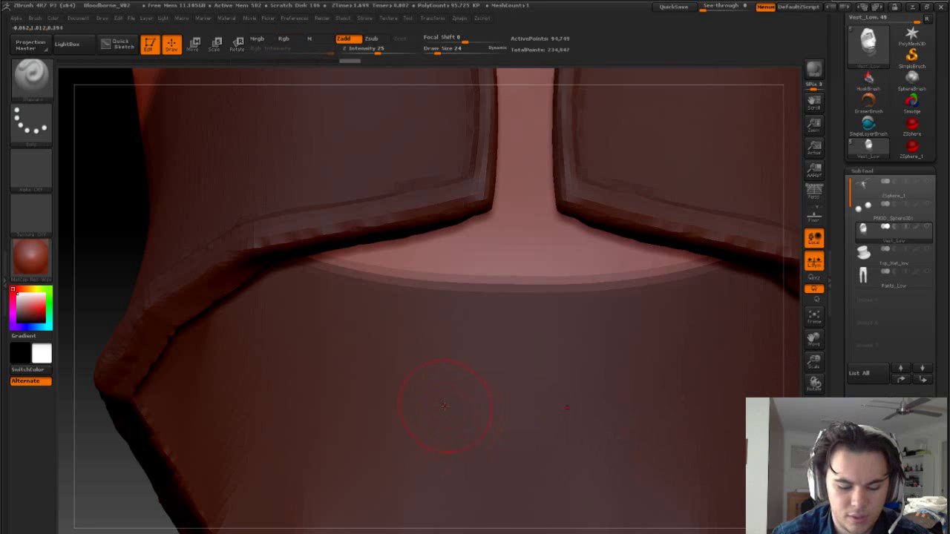
Invert the vest's mask so only the lower section is editable, and show the pants with it.
key(f)
drag(618, 354, 664, 402)
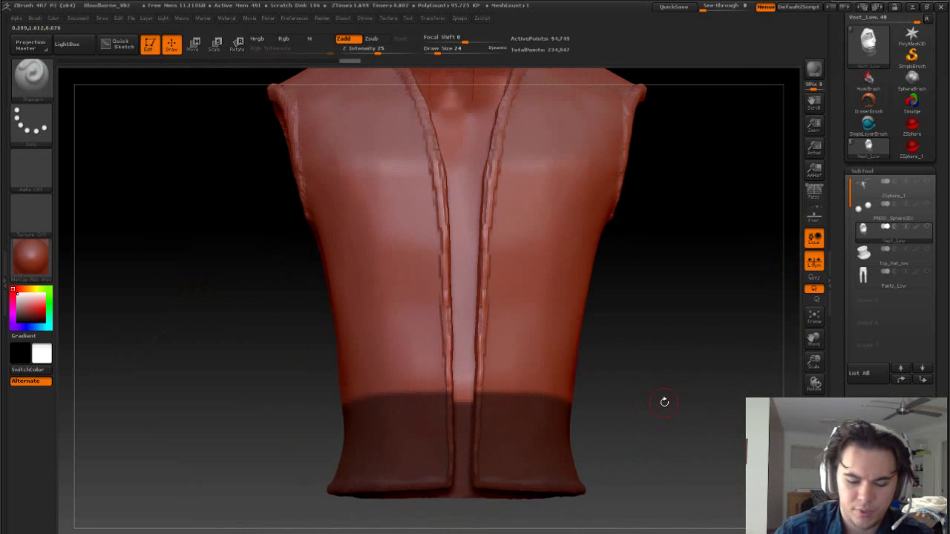
ctrl+click(664, 403)
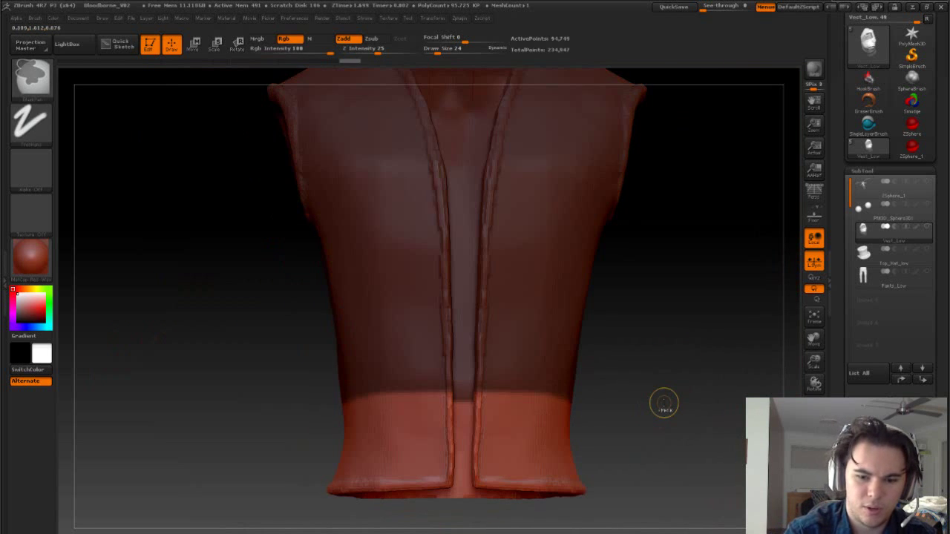
click(928, 272)
Try to scale the unmasked lower vest section outward with a horizontal transpose line across the waist.
drag(612, 381, 634, 352)
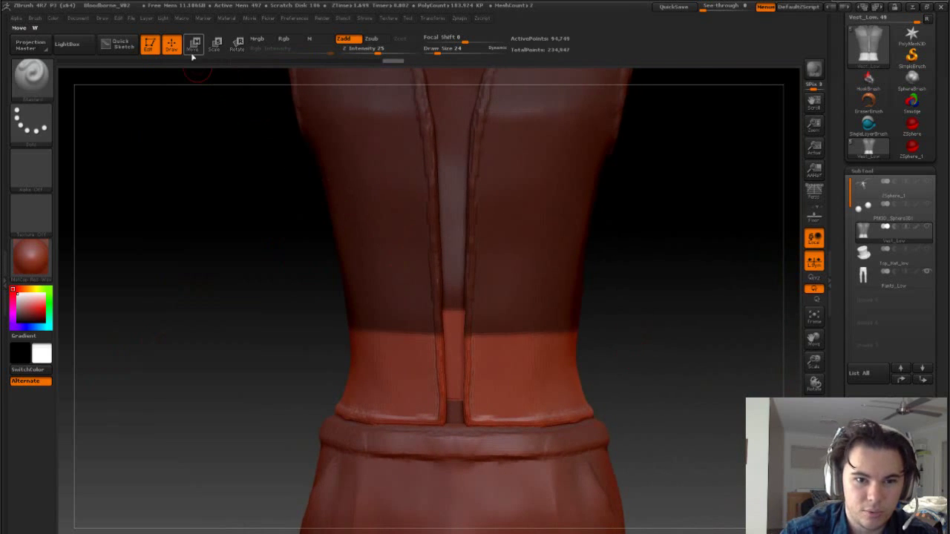
click(216, 46)
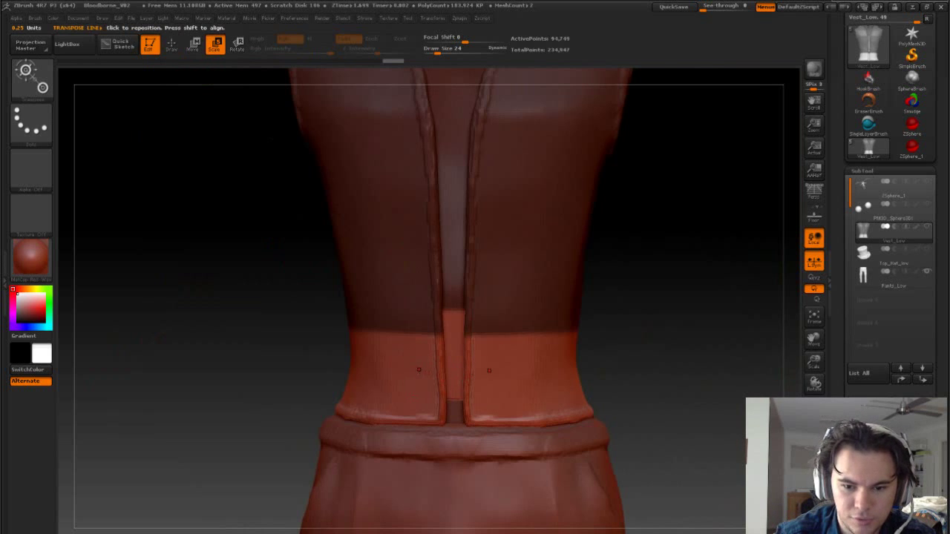
drag(649, 304, 658, 282)
drag(391, 369, 575, 369)
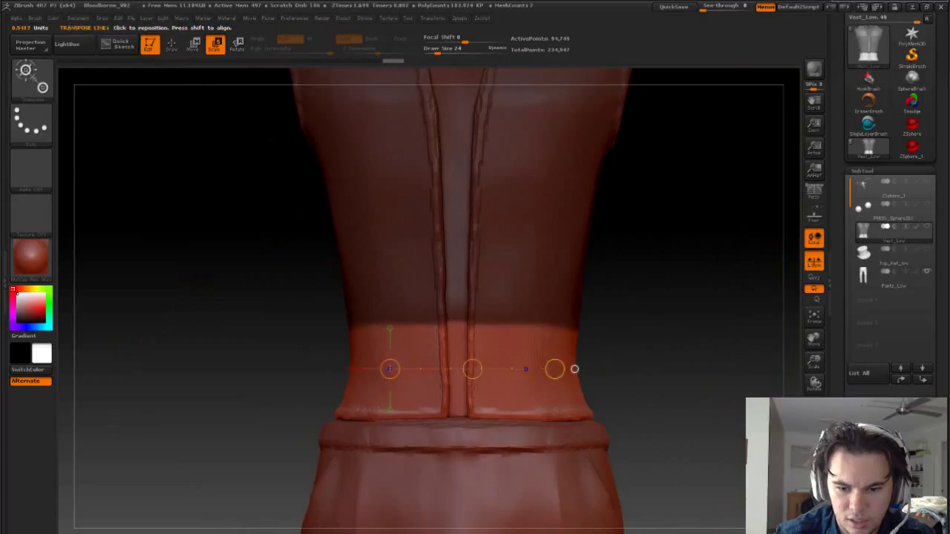
shift+drag(453, 359, 608, 358)
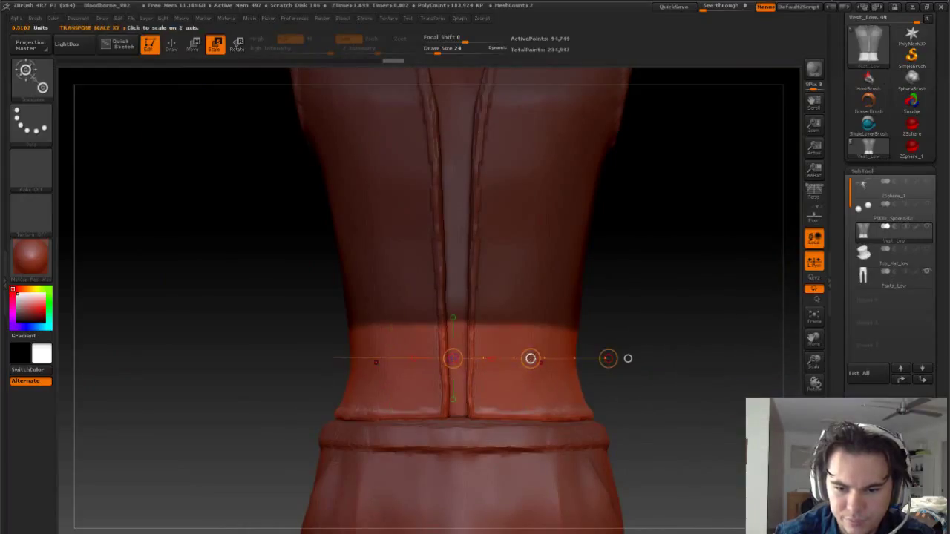
drag(532, 360, 544, 362)
key(ctrl+z)
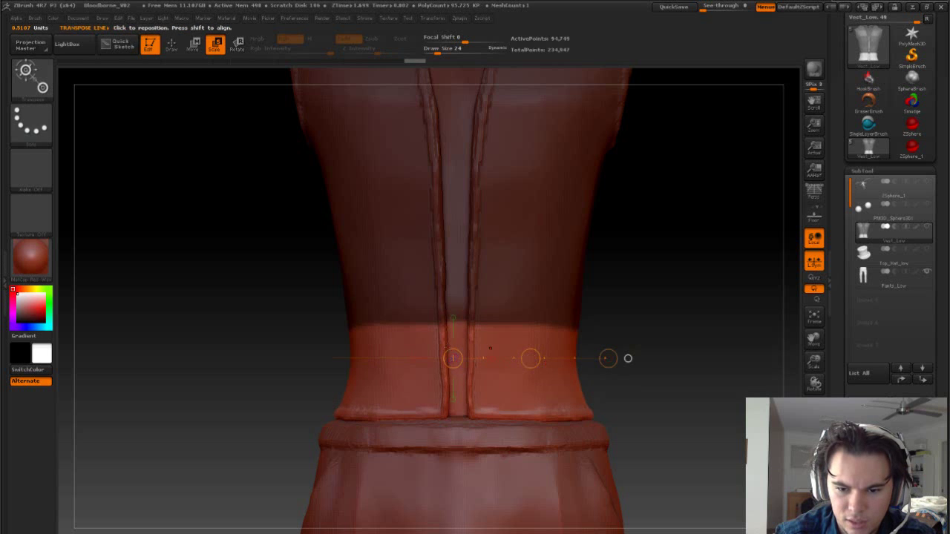
Try to scale the lower vest section with the transpose line aimed across the waist and along its depth.
drag(631, 291, 627, 334)
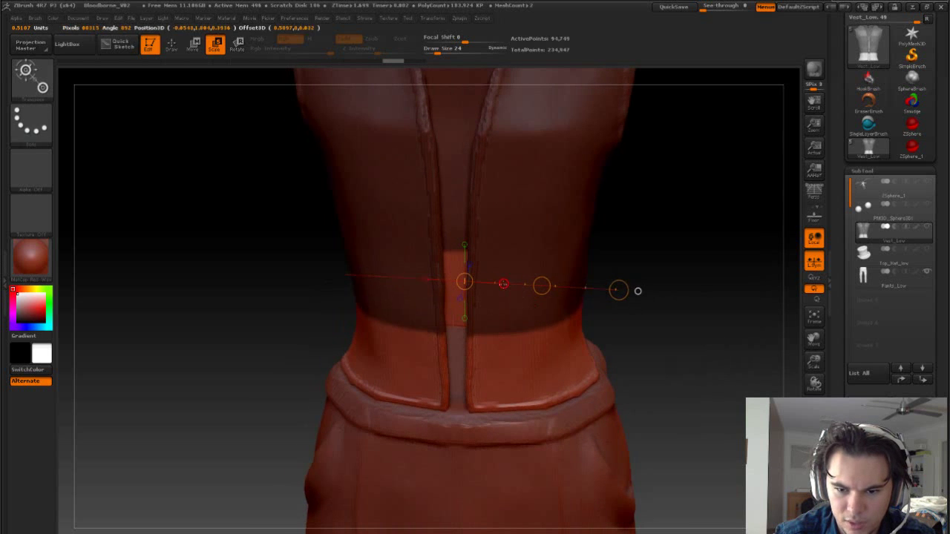
mouse_move(543, 286)
mouse_down()
mouse_move(557, 288)
mouse_move(533, 288)
mouse_up()
key(ctrl+z)
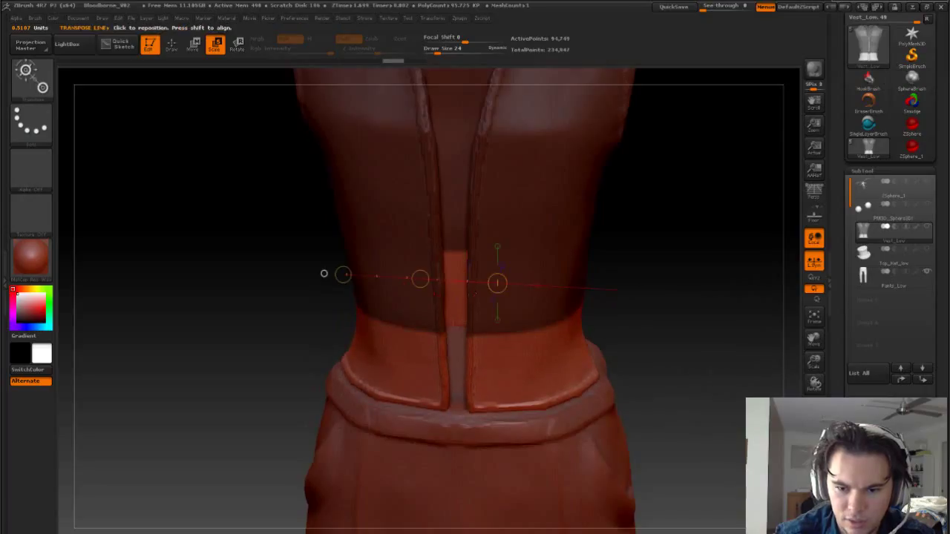
drag(324, 274, 473, 369)
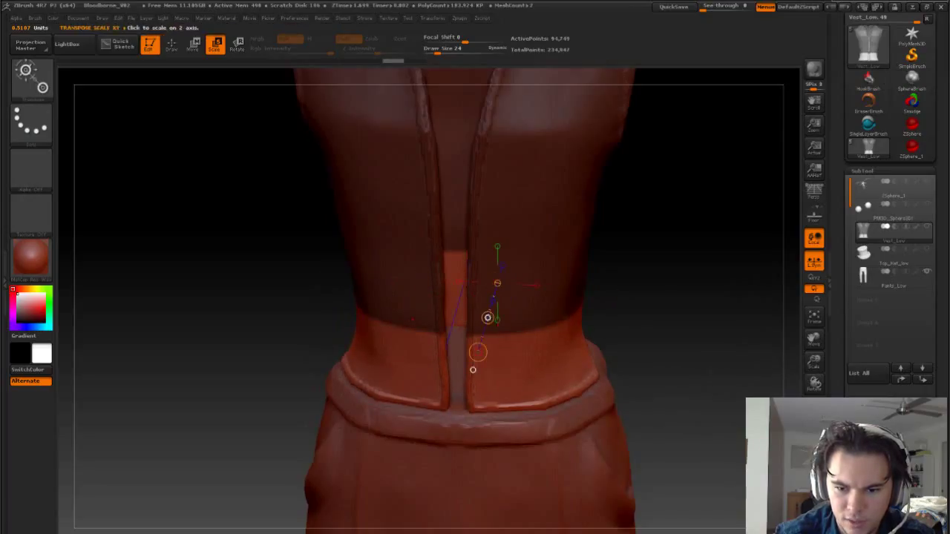
mouse_move(488, 318)
mouse_down()
mouse_move(424, 312)
mouse_move(388, 290)
mouse_move(471, 316)
mouse_up()
key(ctrl+z)
key(ctrl+z)
key(ctrl+z)
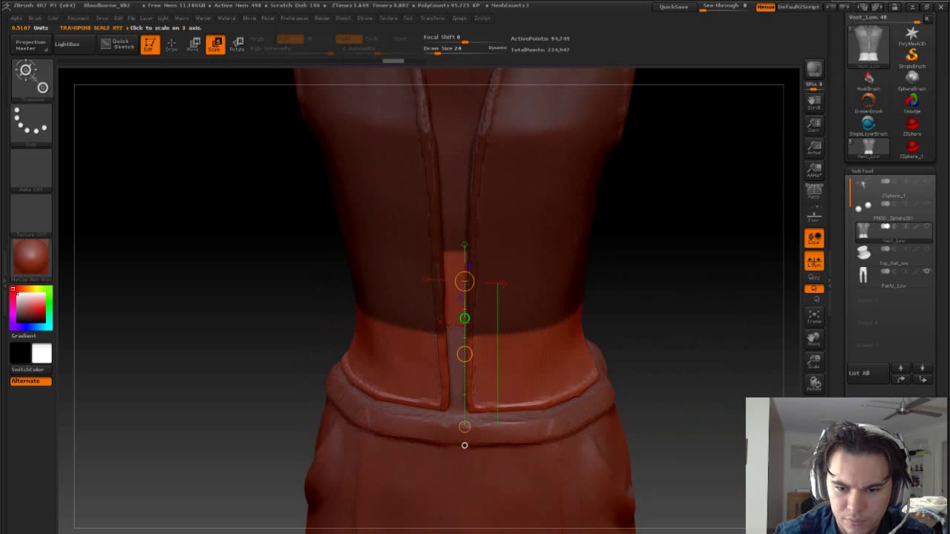
Try to scale the lower vest section along a vertical transpose line, undo it and return to Draw mode.
drag(466, 355, 476, 380)
key(ctrl+z)
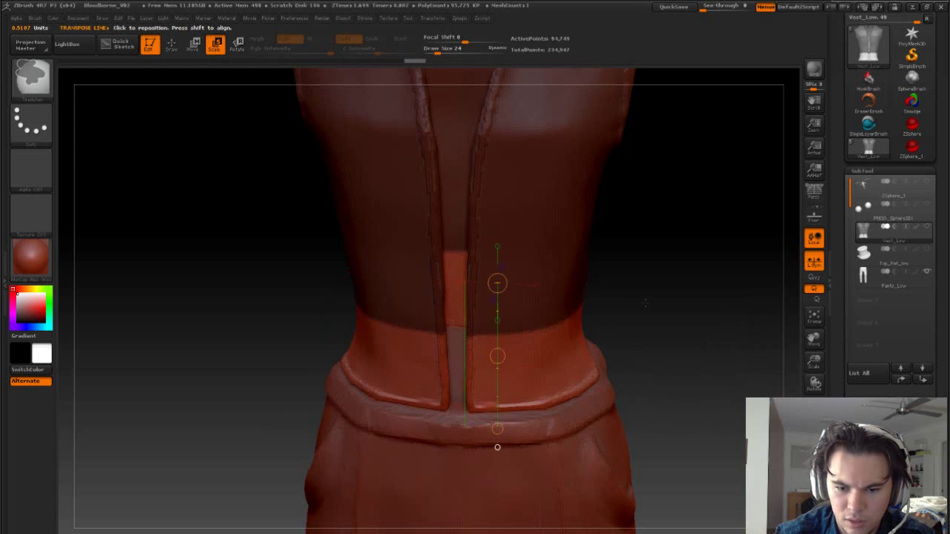
drag(648, 303, 655, 292)
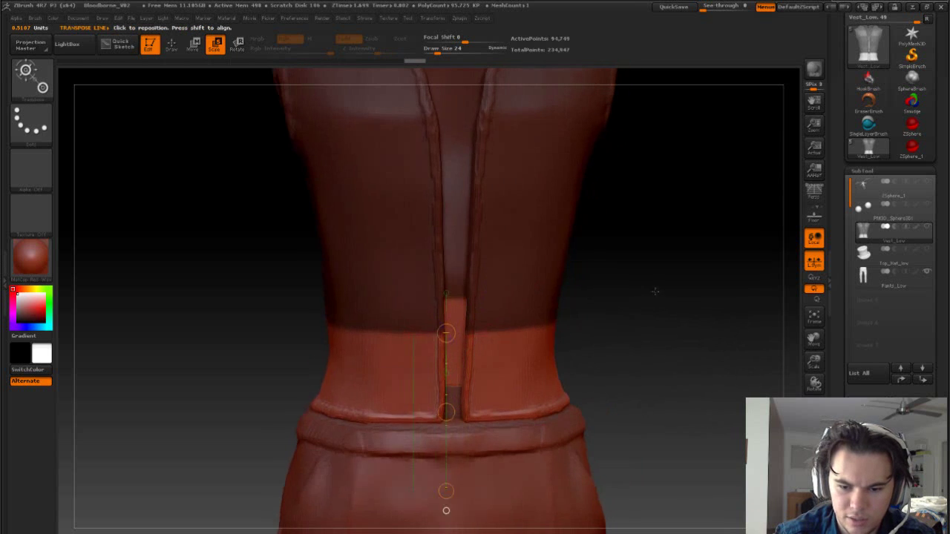
click(172, 46)
Set the brush draw size to 105 and switch to the Move brush.
mouse_move(634, 327)
mouse_down()
mouse_move(631, 351)
mouse_move(653, 393)
mouse_up()
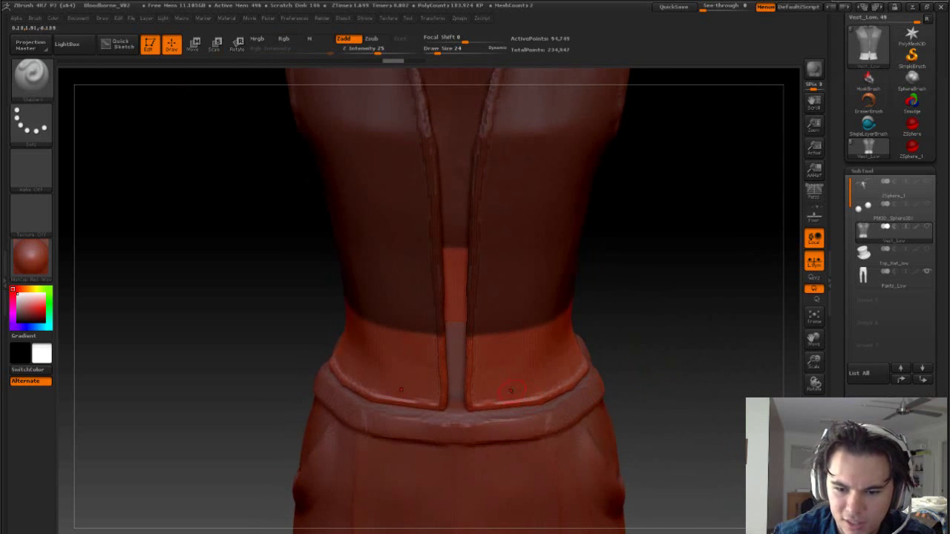
key(ctrl+d)
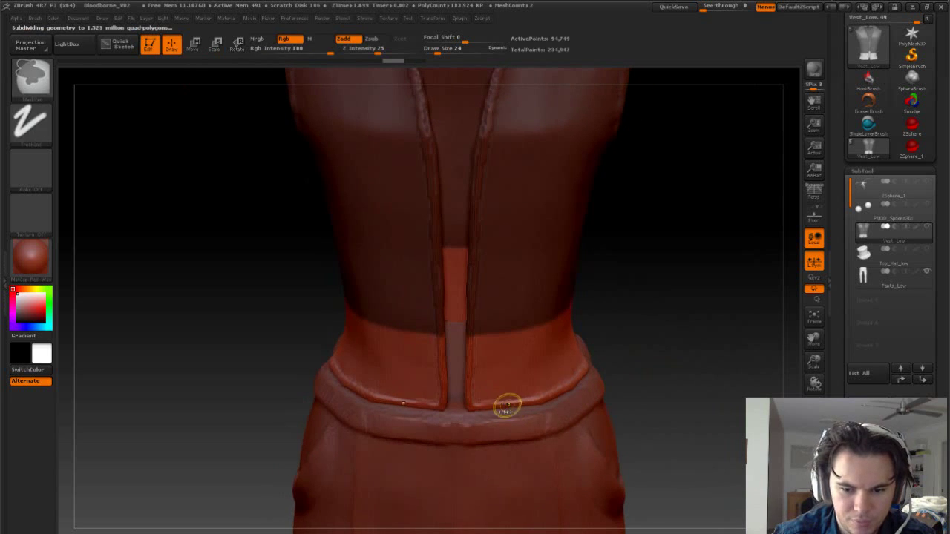
key(s)
drag(480, 391, 490, 390)
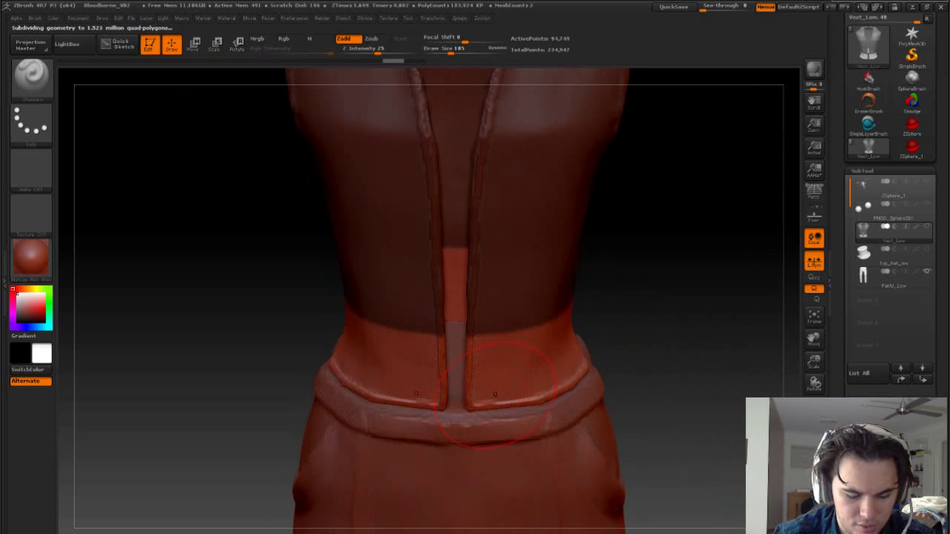
key(b)
key(m)
click(733, 441)
Pull the vest's front and side hem outward over the waistband of the pants with the Move brush.
drag(605, 369, 628, 396)
drag(486, 381, 506, 424)
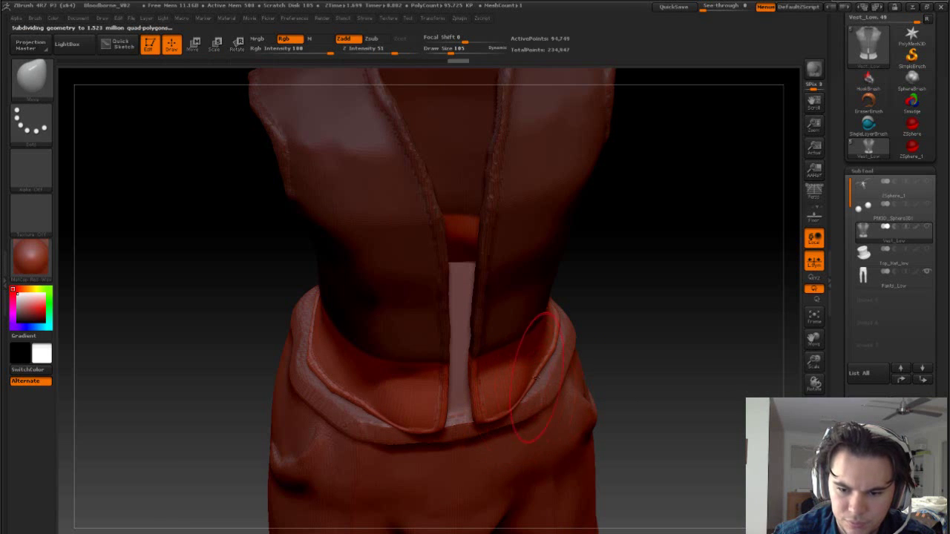
drag(524, 392, 537, 405)
drag(554, 352, 568, 359)
drag(568, 325, 586, 333)
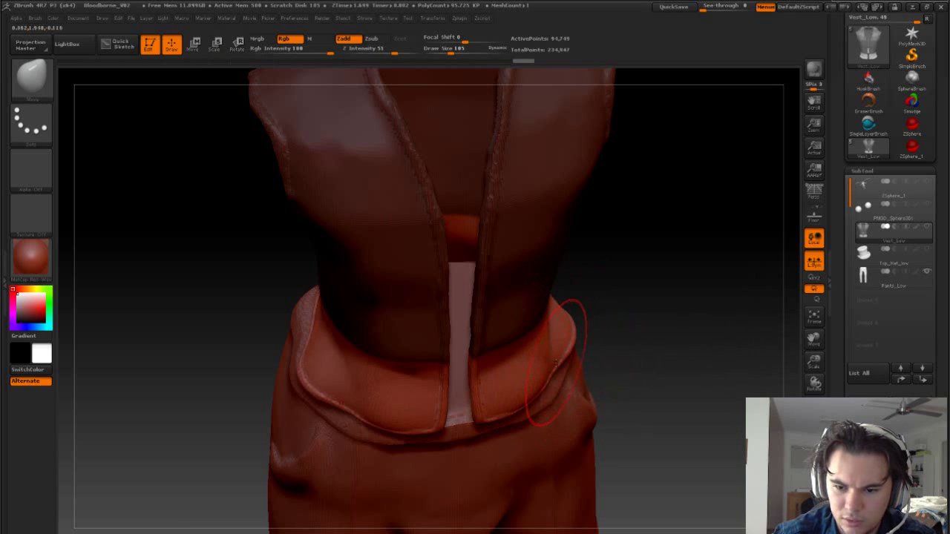
drag(548, 372, 562, 384)
Isolate the vest and, from below, pull its hem outward around the side and back.
mouse_move(616, 369)
mouse_down()
mouse_move(674, 404)
mouse_move(626, 351)
mouse_move(619, 282)
mouse_move(628, 246)
mouse_up()
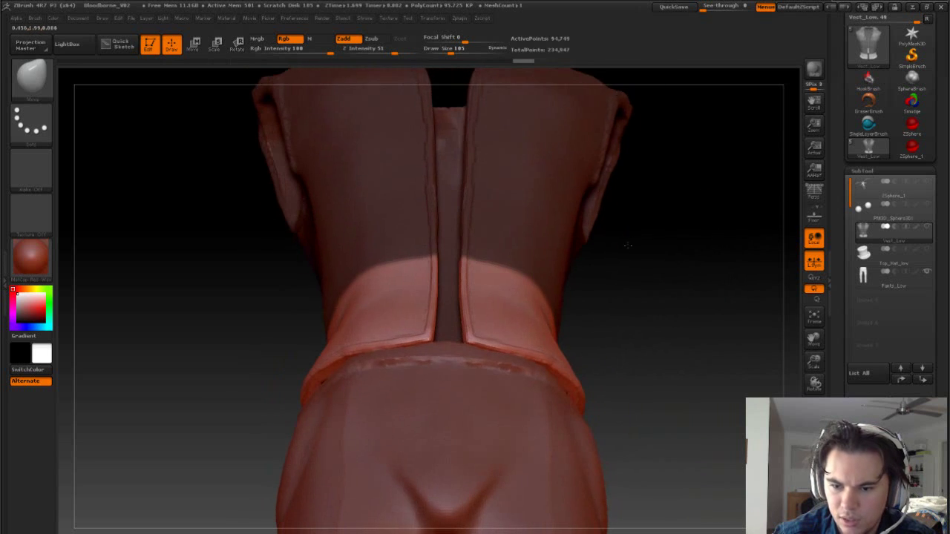
click(927, 227)
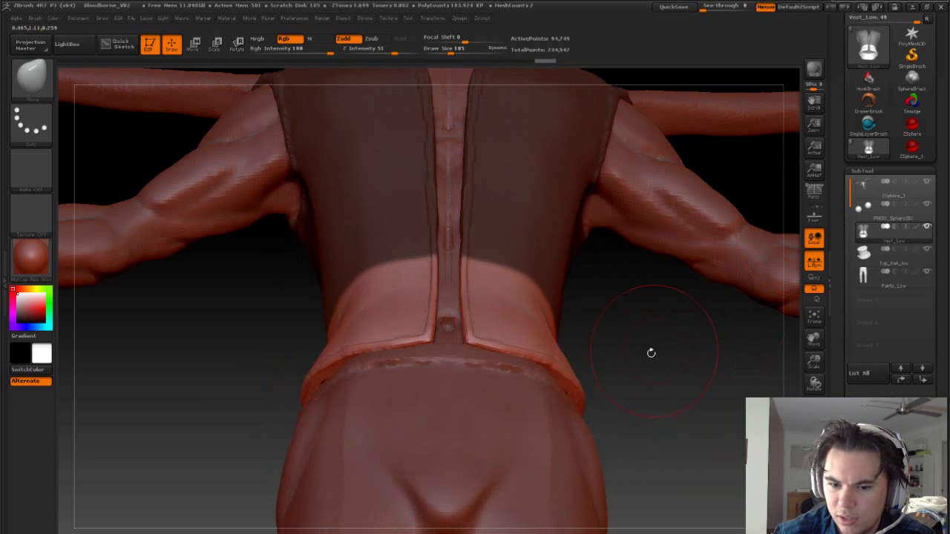
click(927, 230)
mouse_move(685, 360)
mouse_down()
mouse_move(739, 295)
mouse_move(765, 291)
mouse_up()
mouse_move(607, 306)
mouse_down()
mouse_move(622, 289)
mouse_move(619, 300)
mouse_up()
mouse_move(558, 352)
mouse_down()
mouse_move(564, 364)
mouse_move(551, 381)
mouse_up()
drag(473, 371, 466, 380)
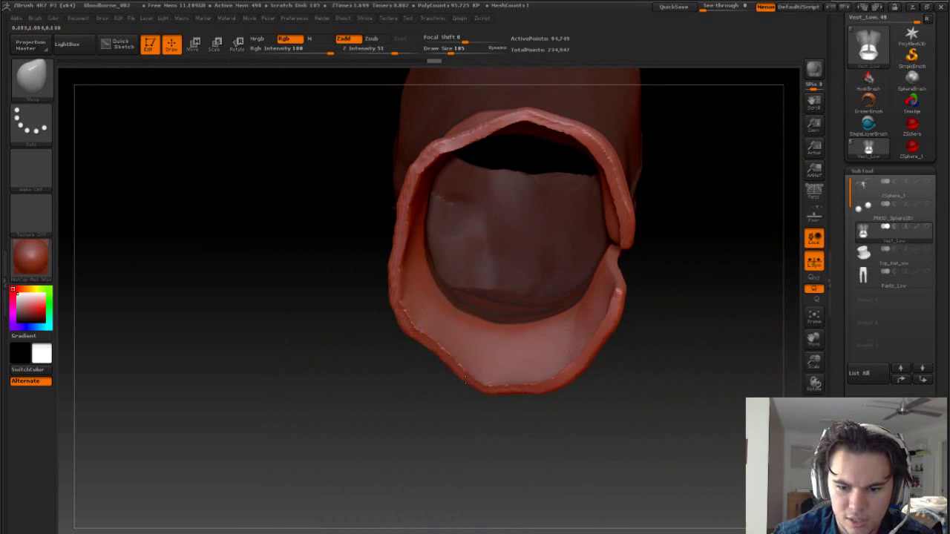
mouse_move(443, 350)
mouse_down()
mouse_move(435, 357)
mouse_move(426, 338)
mouse_up()
drag(401, 299, 389, 297)
drag(400, 260, 392, 260)
drag(399, 231, 373, 229)
Show the other subtools and pull the vest's rear hem outward above the seat of the pants.
mouse_move(689, 382)
mouse_down()
mouse_move(696, 338)
mouse_move(735, 422)
mouse_up()
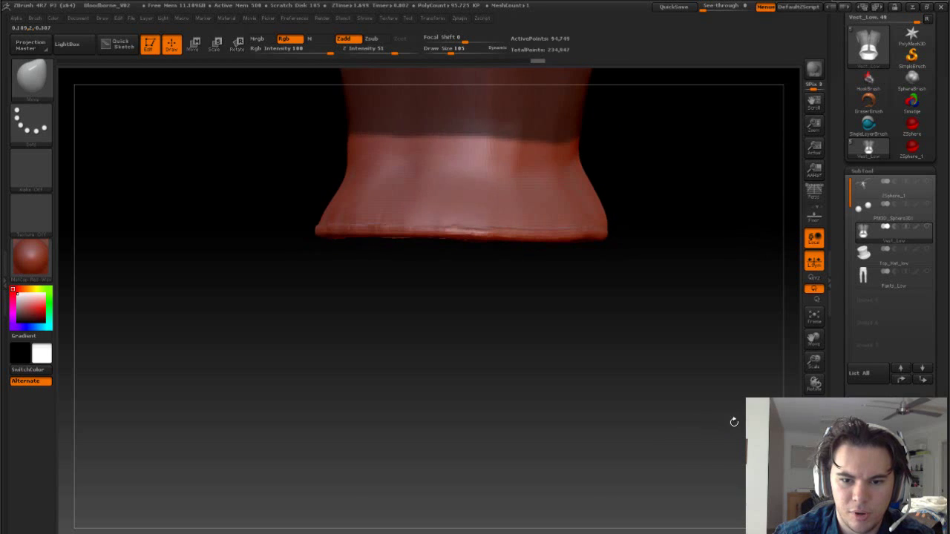
click(926, 227)
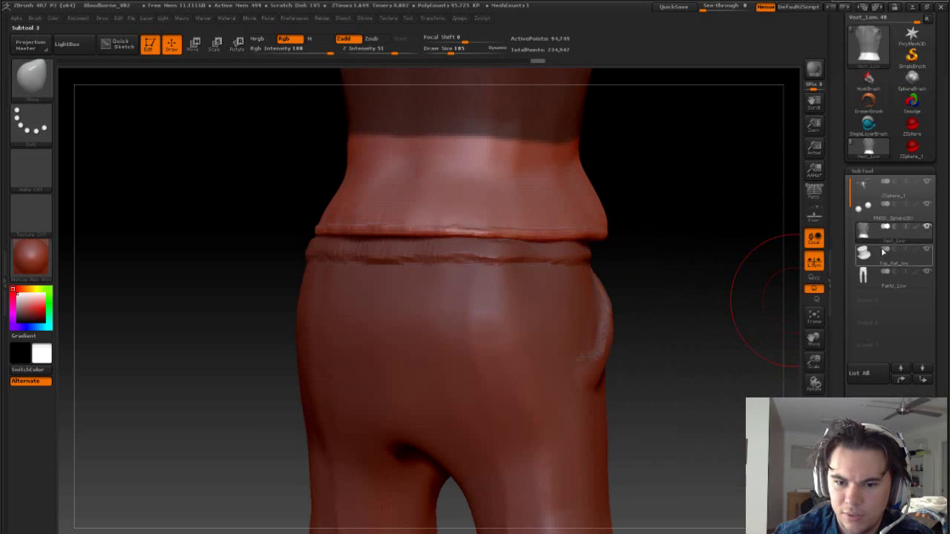
drag(671, 312, 613, 284)
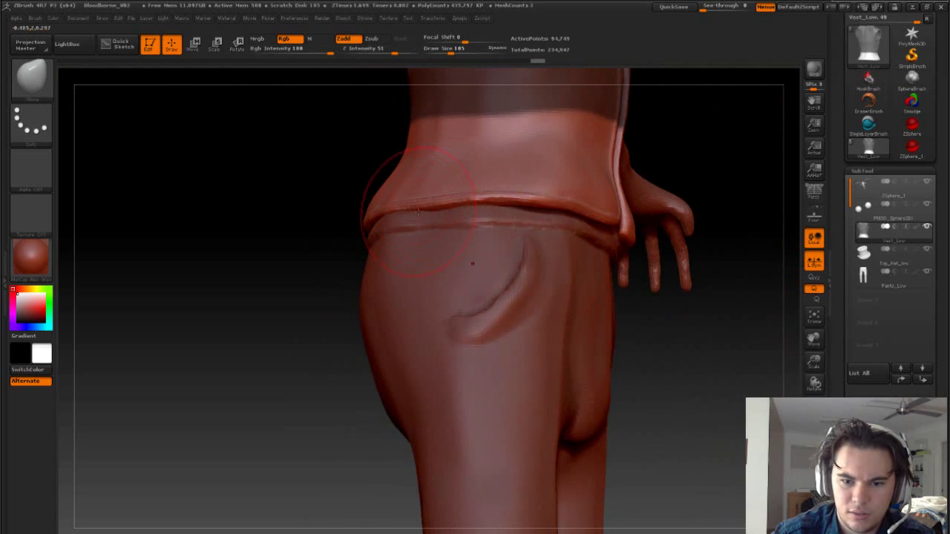
mouse_move(412, 208)
mouse_down()
mouse_move(405, 200)
mouse_move(378, 211)
mouse_up()
drag(359, 230, 325, 244)
Reshape the vest's front lower corners into a rounder curve and lower the hem slightly toward the sides.
alt+drag(735, 236, 744, 295)
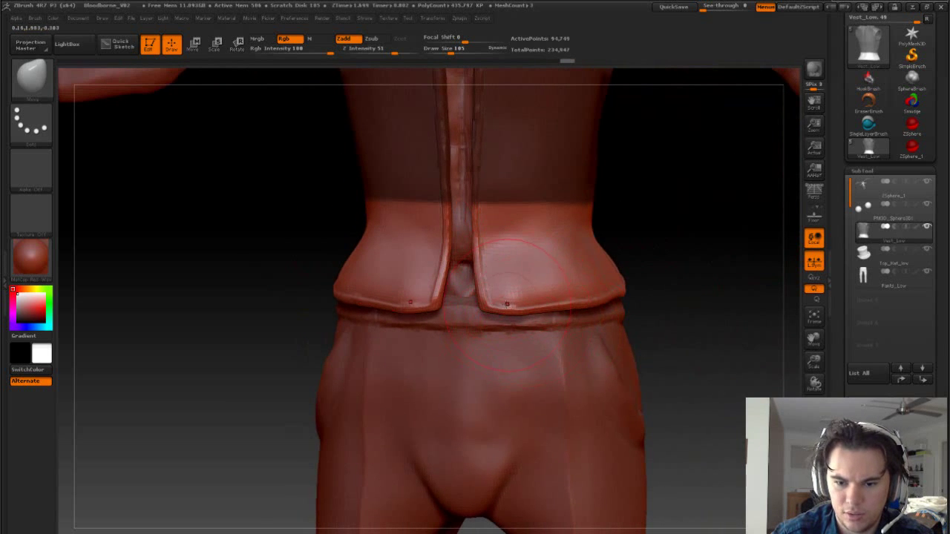
mouse_move(507, 304)
mouse_down()
mouse_move(508, 316)
mouse_move(547, 320)
mouse_up()
drag(605, 297, 609, 306)
drag(702, 287, 640, 290)
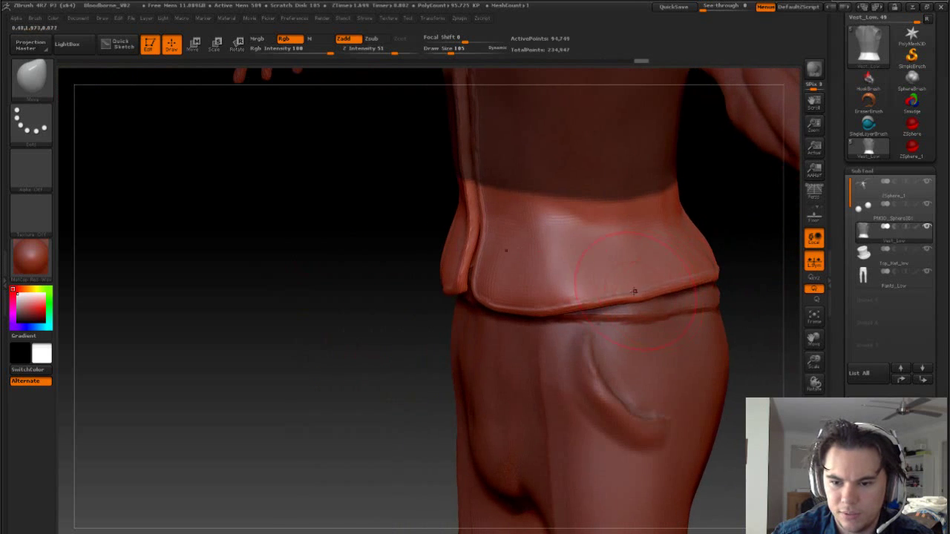
alt+drag(766, 272, 586, 291)
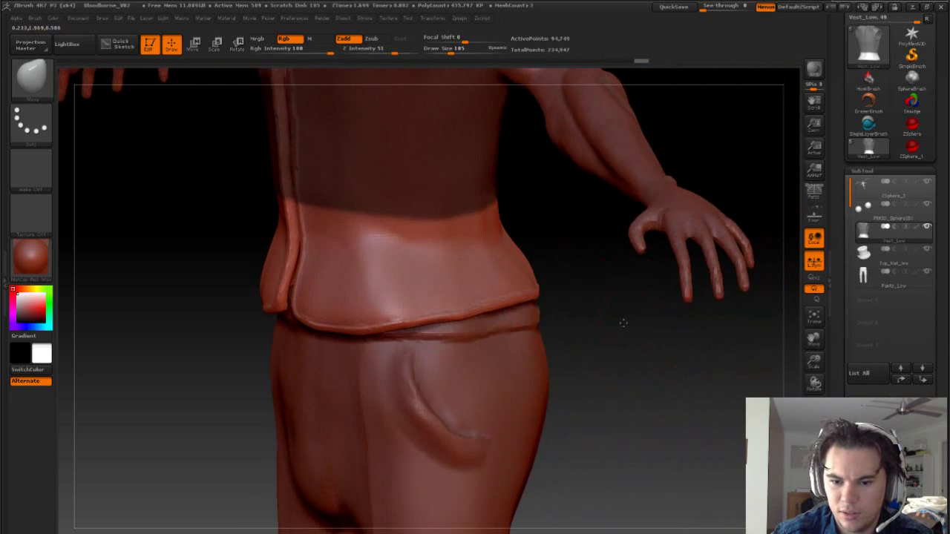
Adjust the vest's hem around the back and reduce the brush draw size to 35.
mouse_move(623, 323)
mouse_down()
mouse_move(497, 325)
mouse_move(636, 313)
mouse_up()
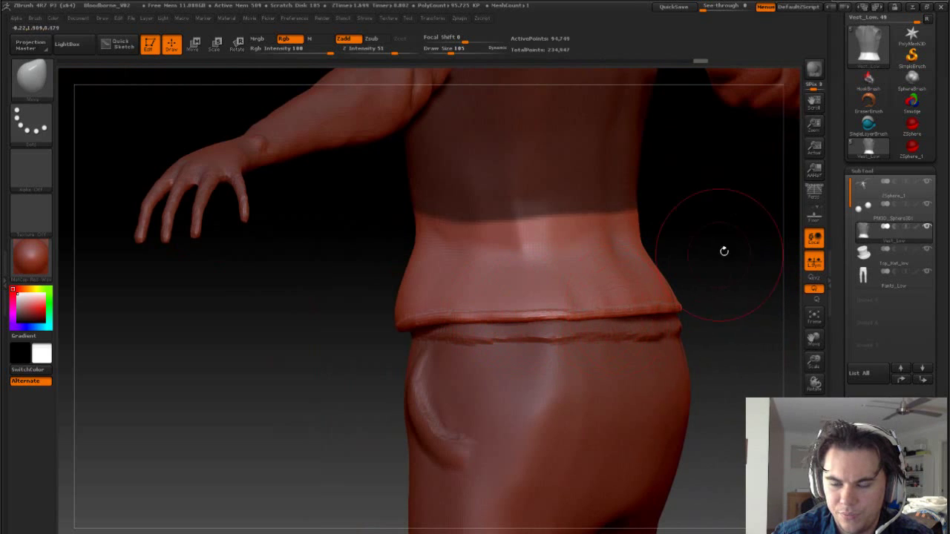
mouse_move(724, 251)
mouse_down()
mouse_move(598, 269)
mouse_move(586, 283)
mouse_move(471, 282)
mouse_move(441, 295)
mouse_up()
drag(621, 313, 614, 302)
mouse_move(757, 237)
mouse_down()
mouse_move(754, 214)
mouse_move(713, 215)
mouse_up()
key(s)
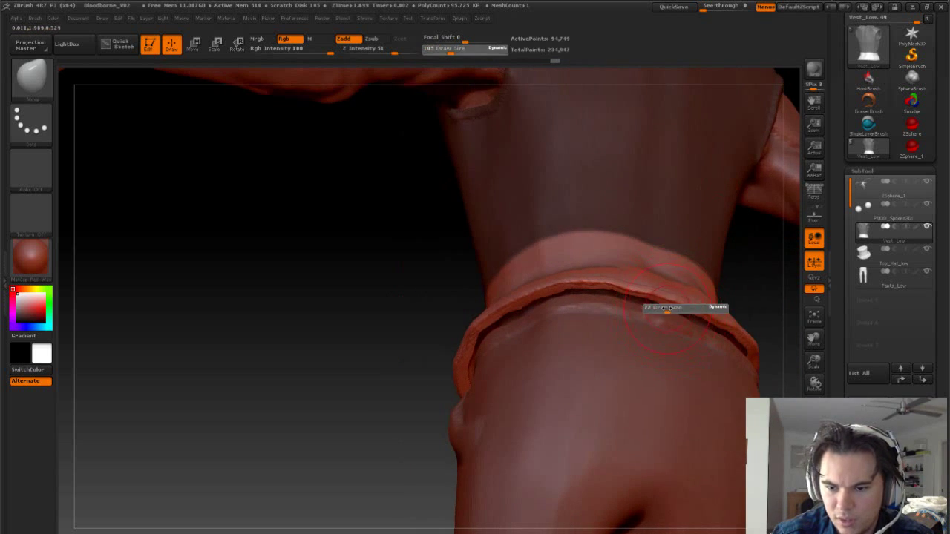
click(660, 312)
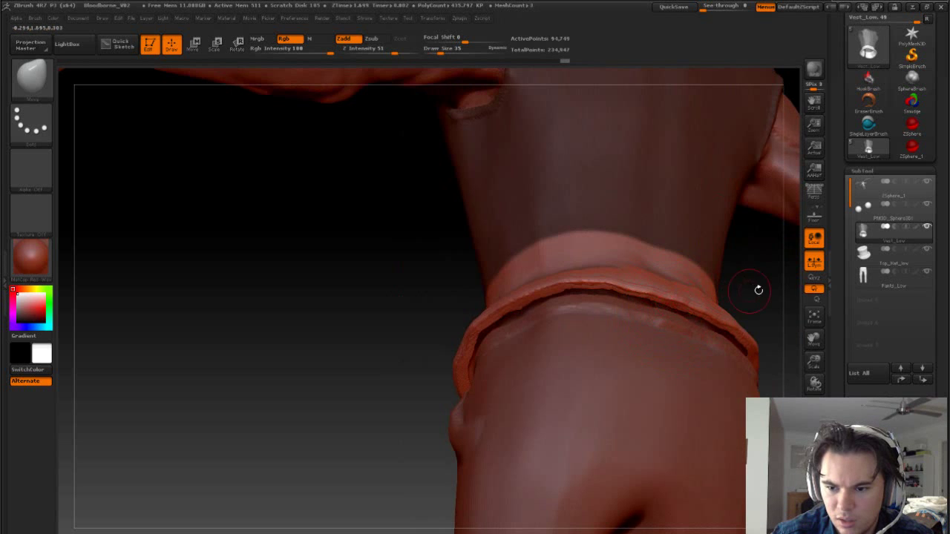
Raise the brush draw size to 75 and fill out the vest's side curve between the waist and the hem.
mouse_move(759, 290)
mouse_down()
mouse_move(821, 320)
mouse_move(928, 330)
mouse_up()
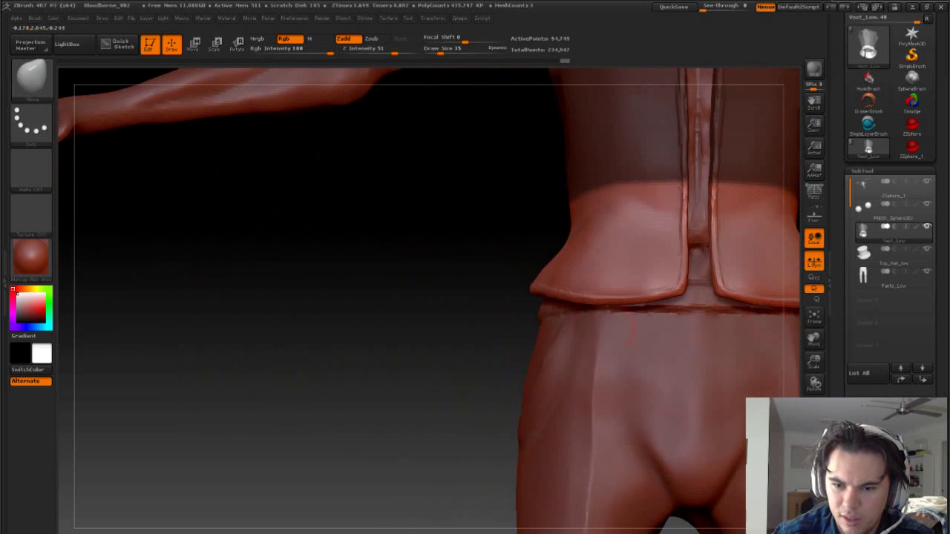
alt+drag(473, 336, 358, 371)
drag(619, 352, 563, 303)
mouse_move(557, 338)
mouse_down()
mouse_move(602, 352)
mouse_move(615, 372)
mouse_move(625, 334)
mouse_move(619, 349)
mouse_move(607, 336)
mouse_move(616, 367)
mouse_up()
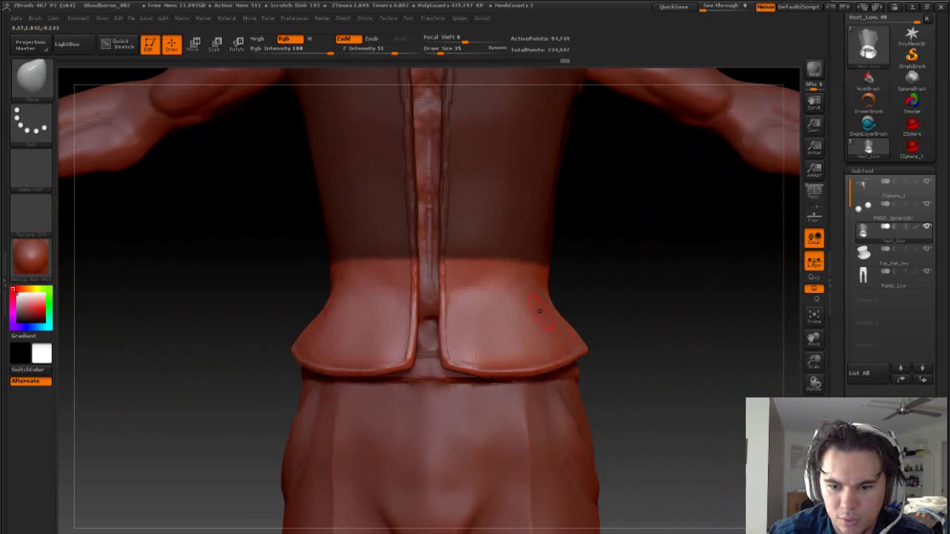
key(s)
drag(542, 306, 614, 284)
drag(643, 275, 657, 271)
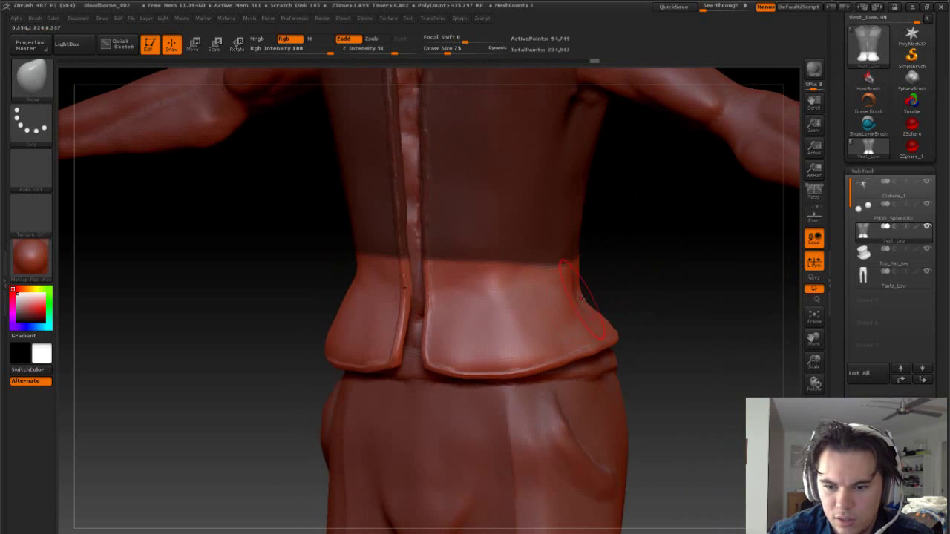
drag(583, 299, 589, 292)
Fill out the vest's lower panel around the side and back so it flares evenly toward the hem.
drag(691, 285, 546, 286)
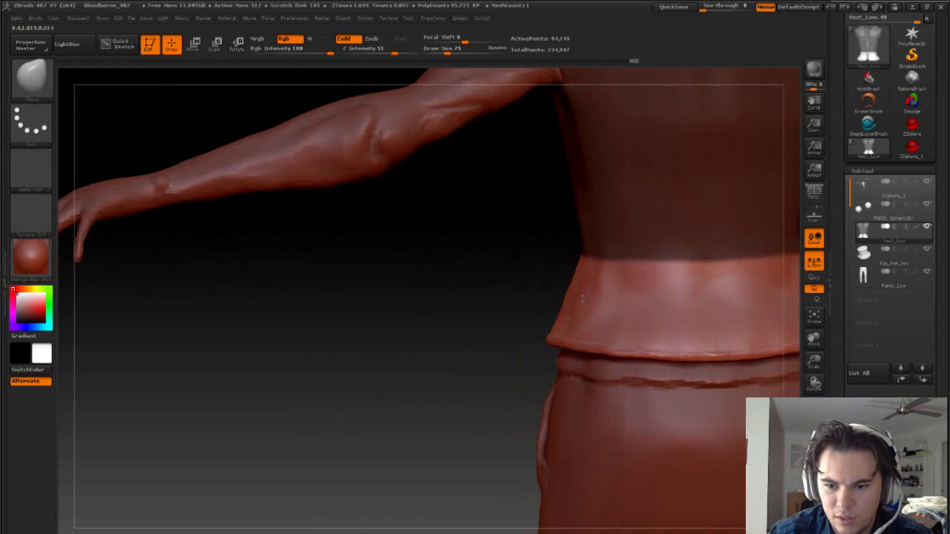
drag(611, 298, 634, 289)
drag(474, 311, 550, 355)
drag(625, 303, 629, 304)
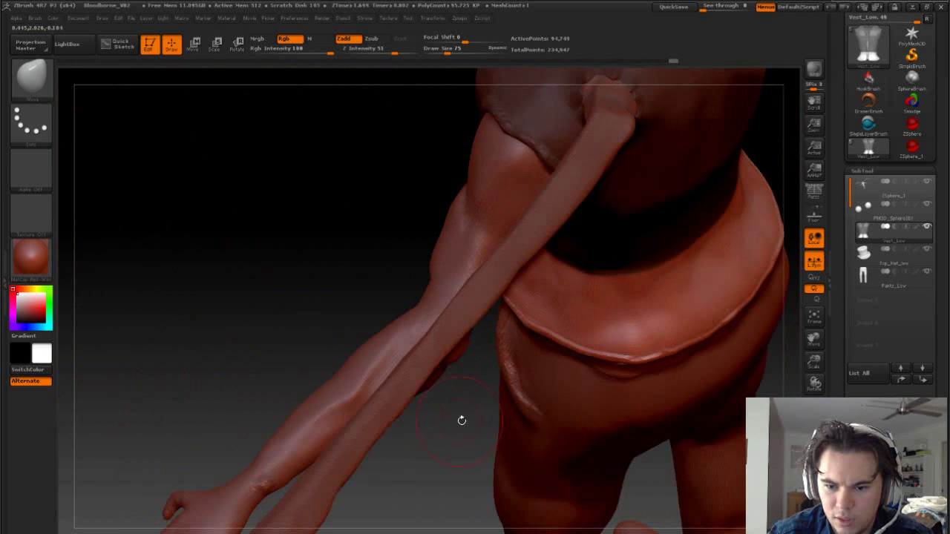
Reduce the draw size to 37 and refine the vest's lower front corners beside the opening.
mouse_move(462, 421)
mouse_down()
mouse_move(526, 348)
mouse_move(499, 335)
mouse_up()
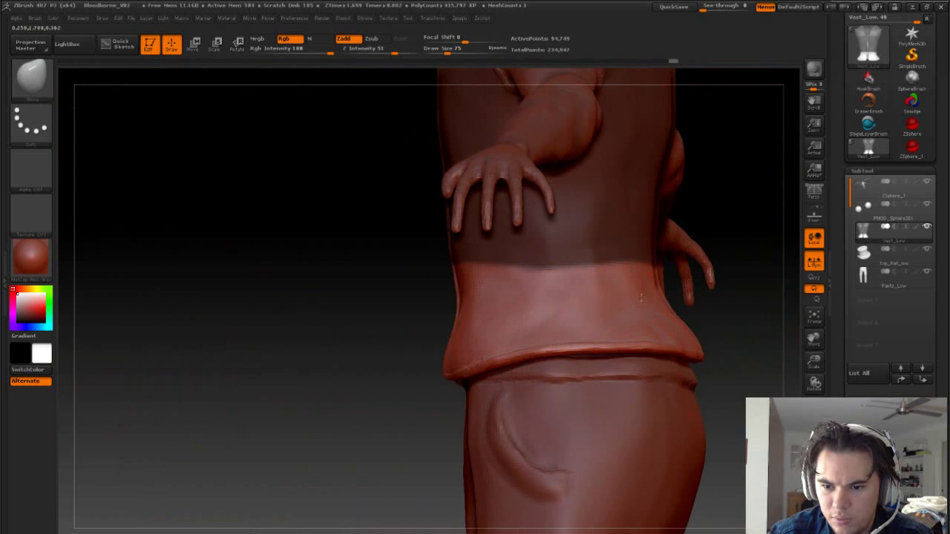
drag(311, 342, 438, 356)
key(s)
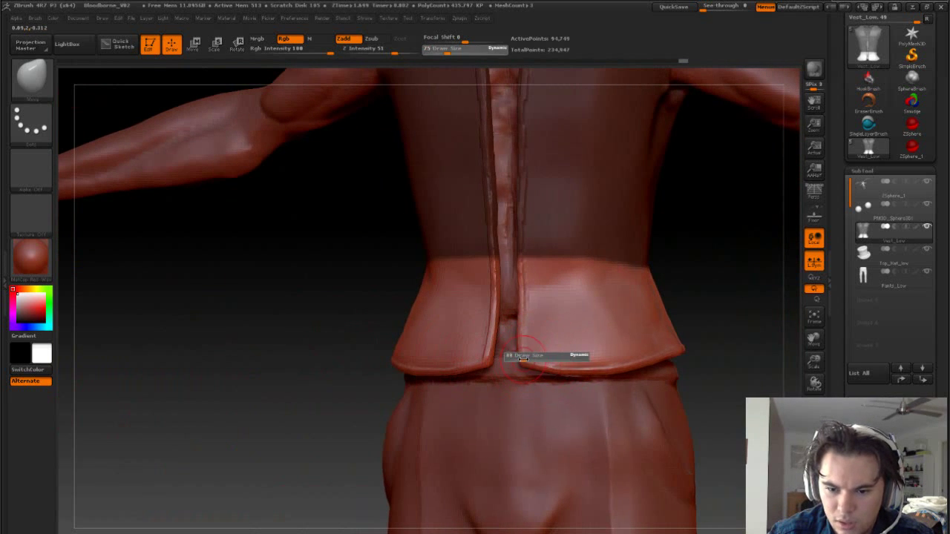
click(522, 360)
drag(527, 372, 527, 365)
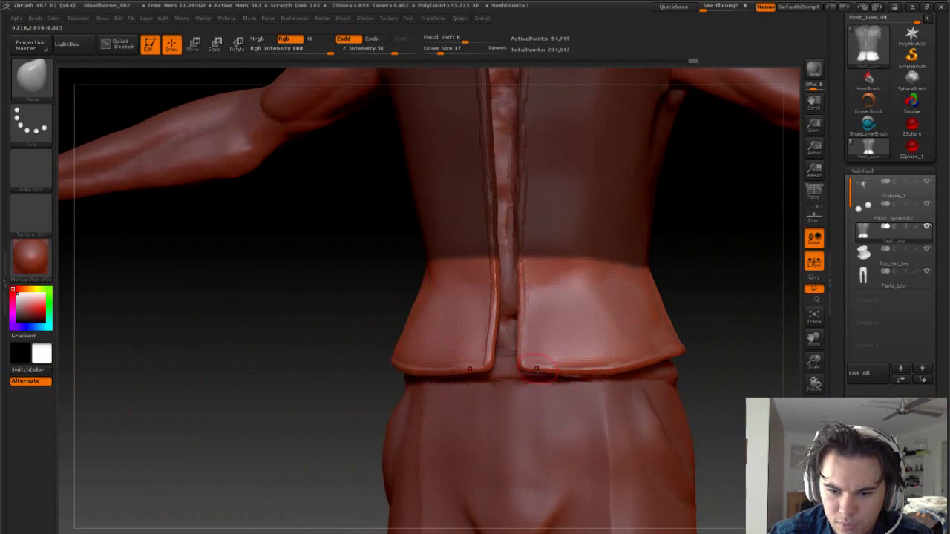
Clear the vest's mask and smooth the crease across its front waist with a draw size of 70.
mouse_move(723, 279)
shift+mouse_down()
mouse_move(700, 373)
mouse_move(658, 403)
mouse_move(655, 437)
mouse_move(683, 398)
mouse_move(684, 420)
shift+mouse_up()
alt+drag(685, 420, 683, 482)
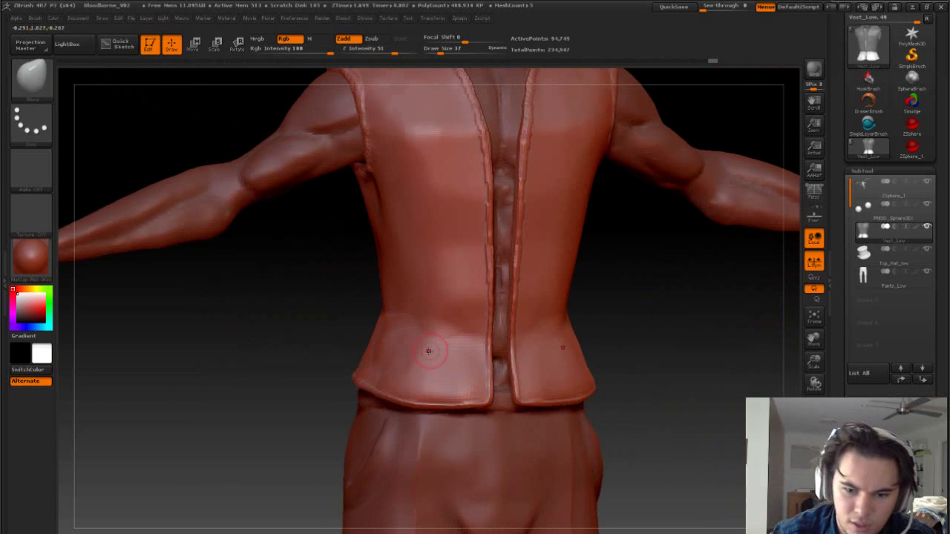
key(s)
click(423, 352)
shift+drag(422, 351, 423, 338)
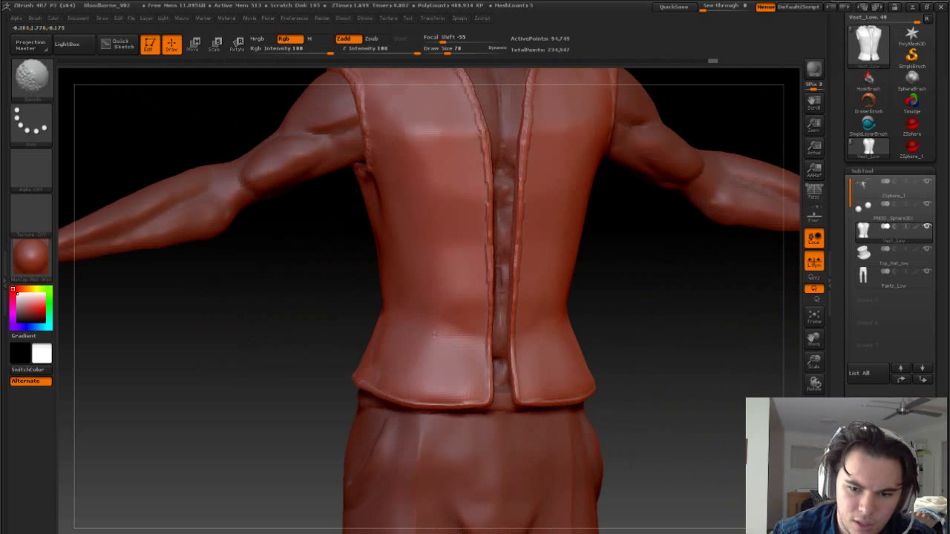
shift+drag(453, 294, 457, 276)
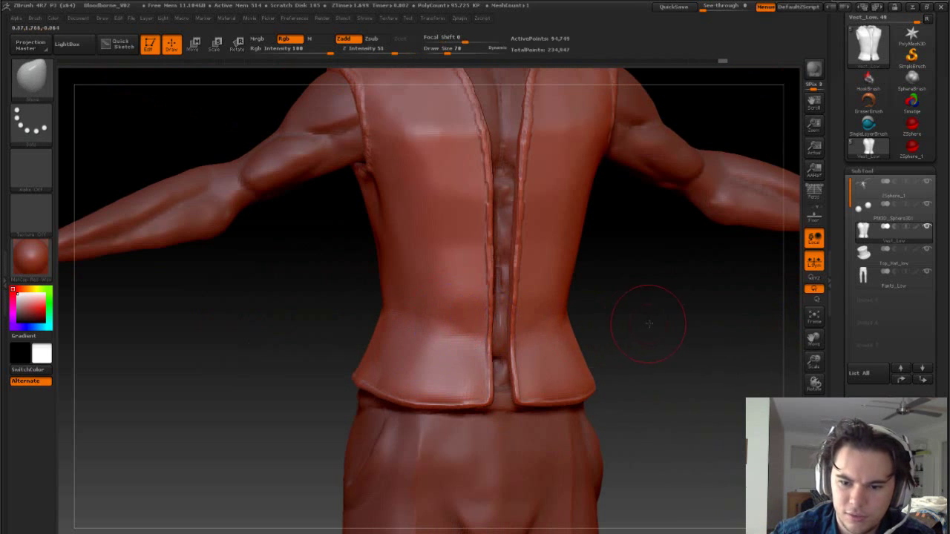
Examine the vest's flared hem over the pants from the sides, the back and the front.
drag(647, 322, 490, 325)
shift+drag(310, 343, 266, 339)
drag(501, 382, 562, 448)
drag(680, 436, 506, 386)
drag(587, 385, 461, 376)
drag(594, 420, 591, 478)
alt+drag(530, 443, 626, 439)
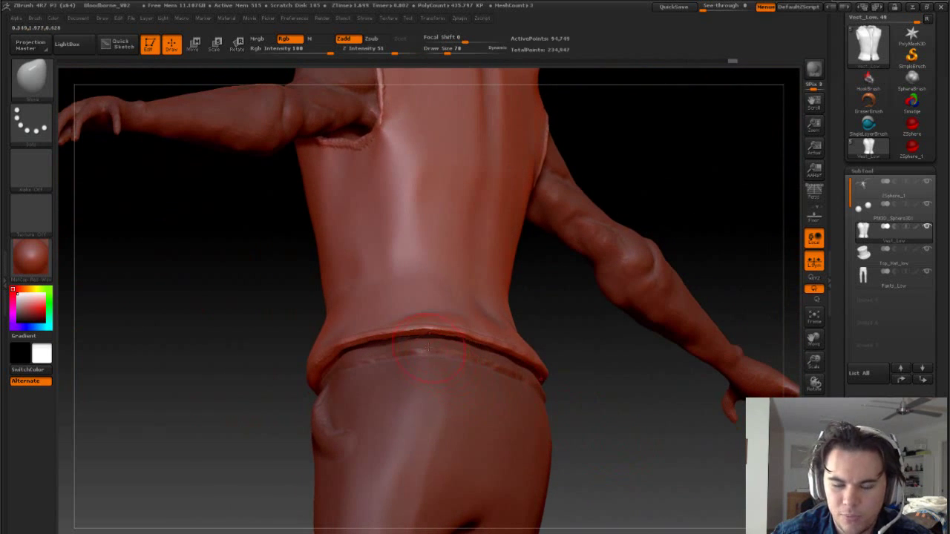
drag(584, 383, 573, 385)
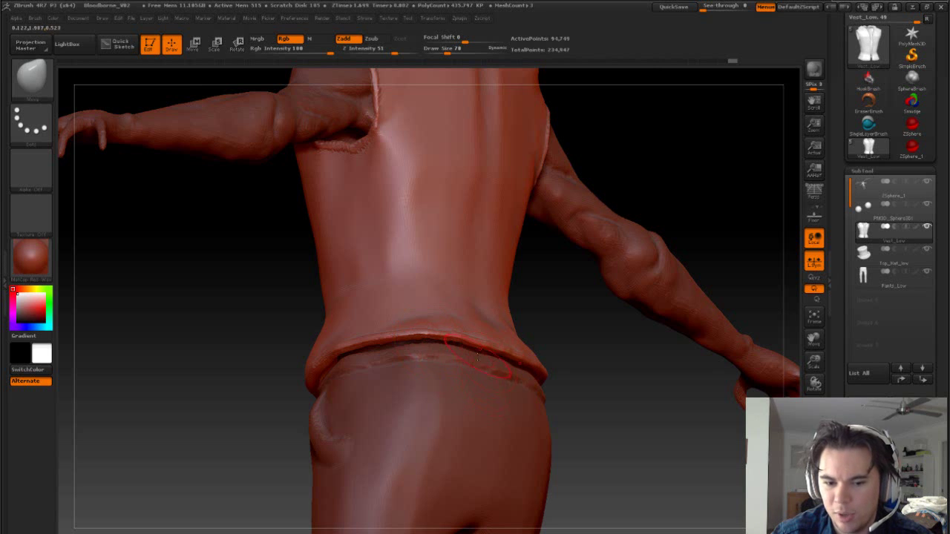
drag(601, 419, 592, 293)
drag(614, 360, 592, 358)
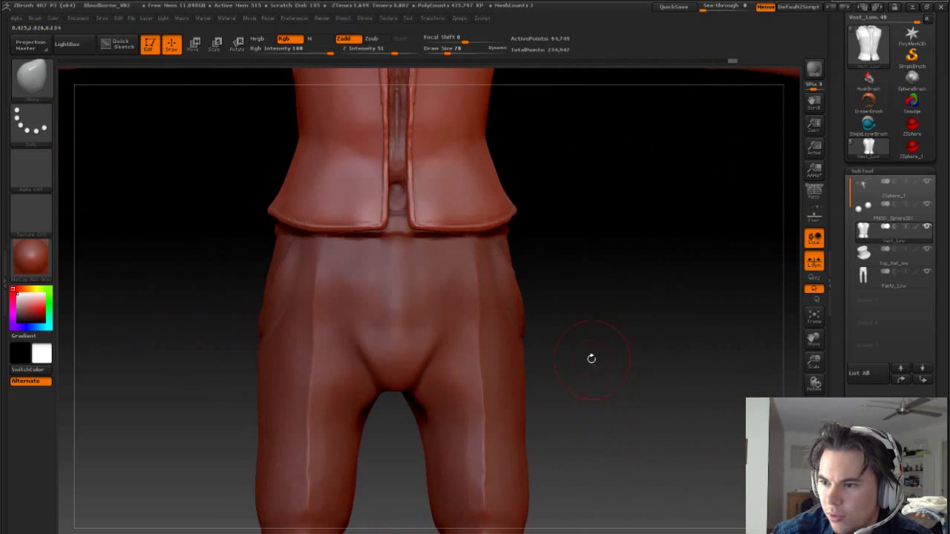
Switch to the Pants_Low subtool and smooth the creases around the crotch.
key(s)
drag(375, 354, 371, 354)
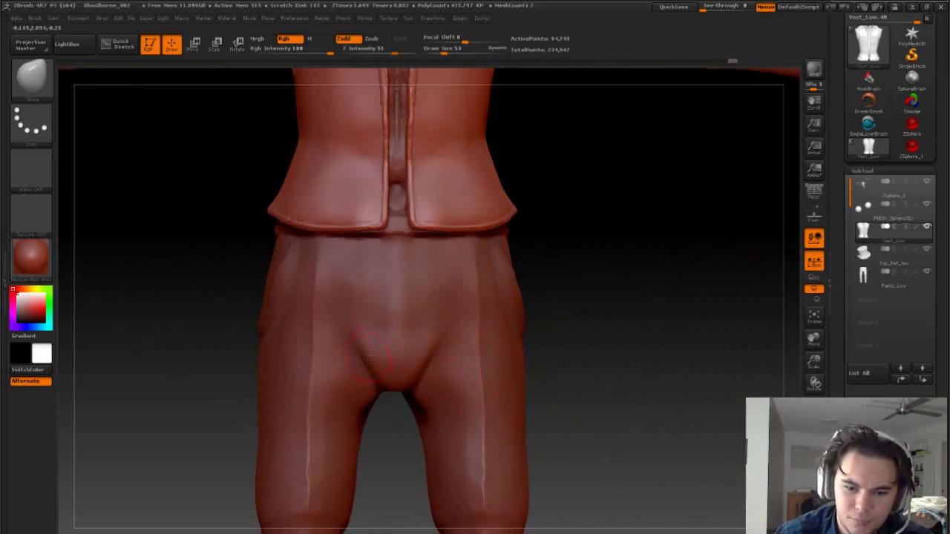
click(920, 282)
key(shift)
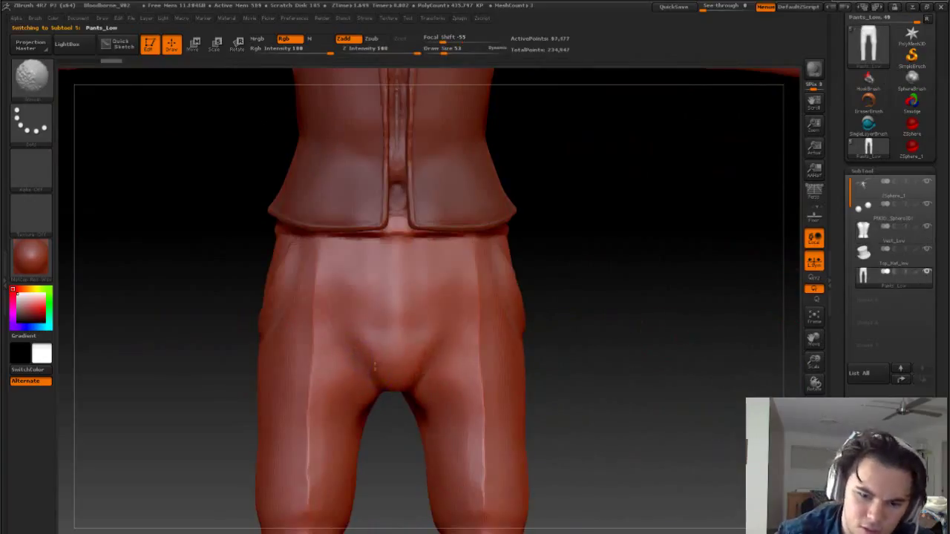
mouse_move(649, 328)
alt+mouse_down()
mouse_move(616, 320)
mouse_move(612, 349)
alt+mouse_up()
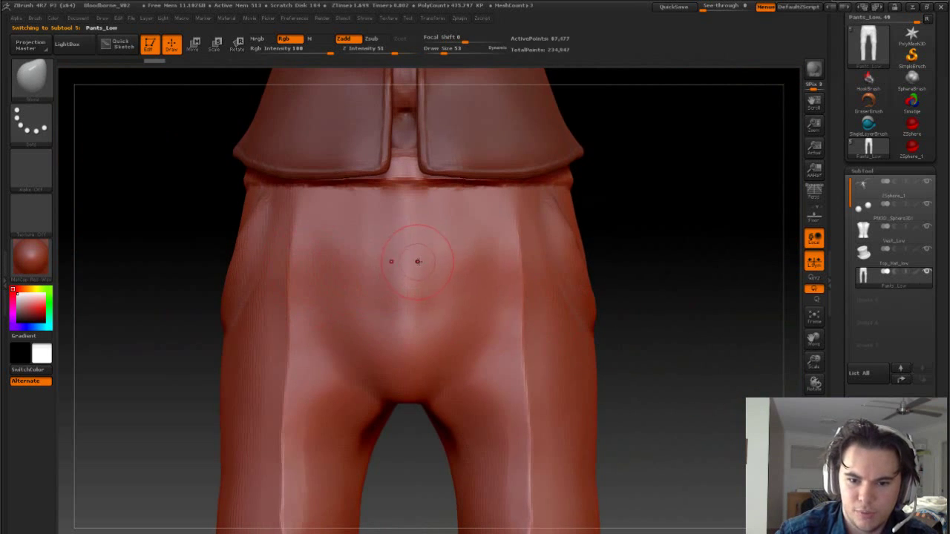
Build up a straight centre seam from the pants' waistband to the crotch using the ClayBuildup brush at draw size 11.
key(s)
drag(417, 261, 403, 261)
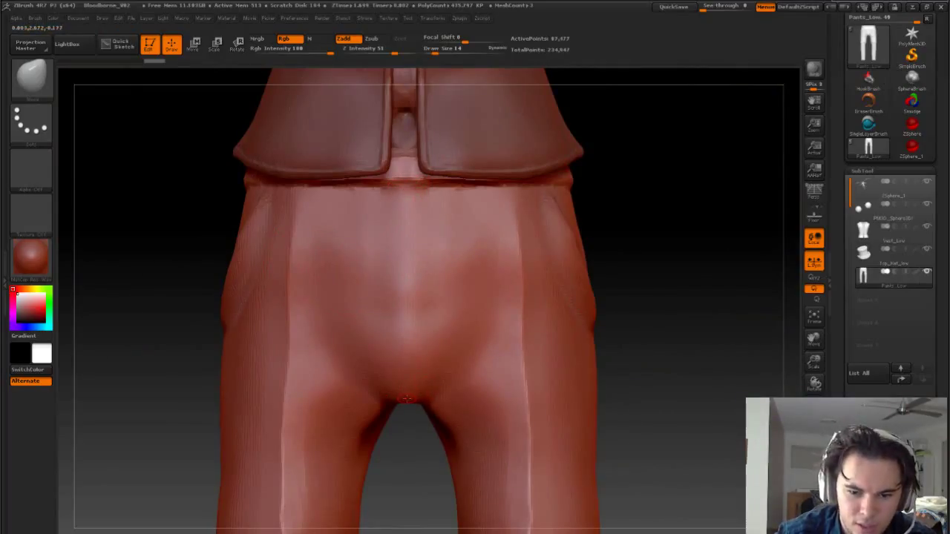
key(s)
drag(407, 399, 404, 400)
key(b)
key(c)
key(b)
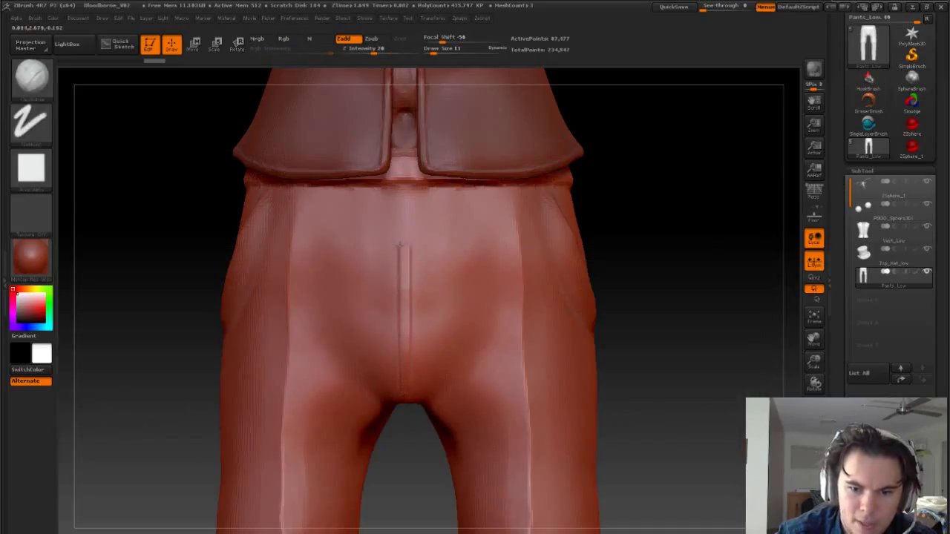
drag(405, 194, 406, 264)
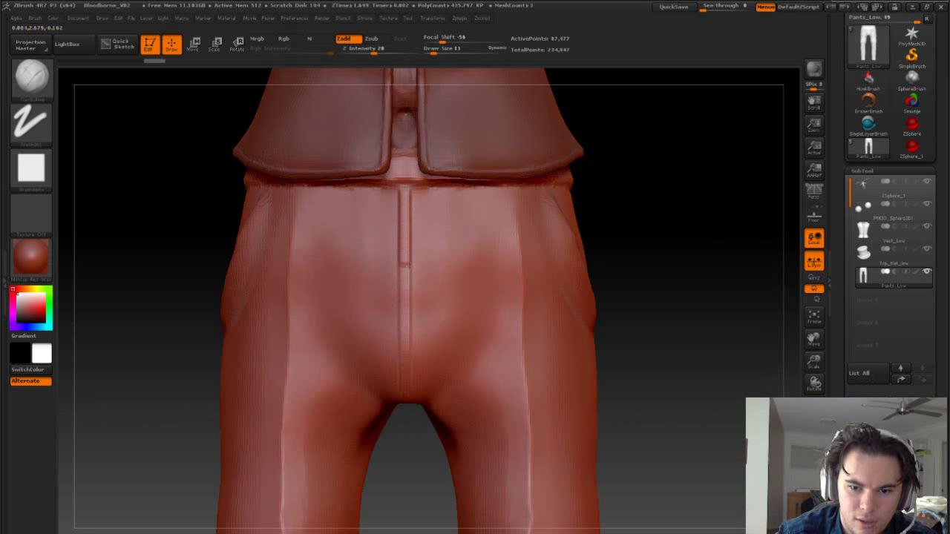
drag(636, 257, 648, 236)
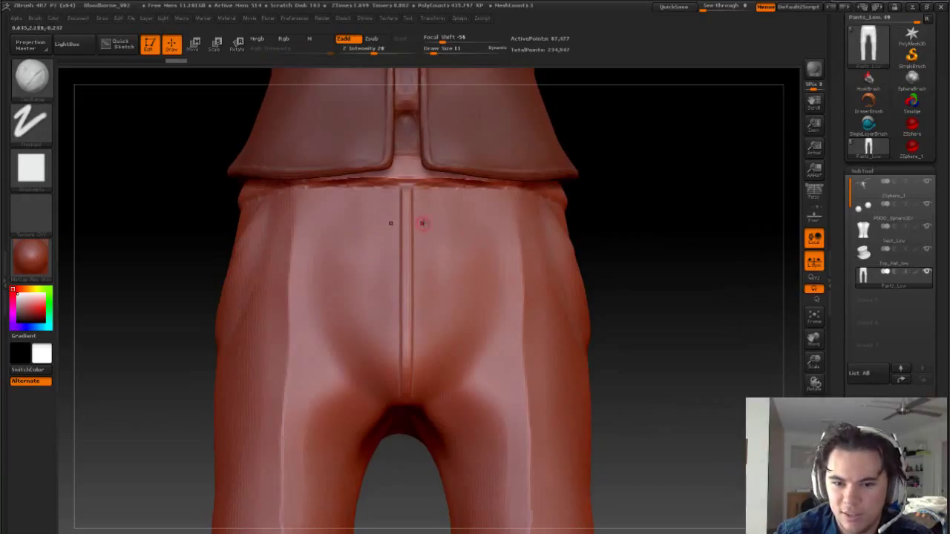
Try outlining a curved fly flap beside the pants' centre seam twice, undoing each attempt.
drag(461, 262, 453, 294)
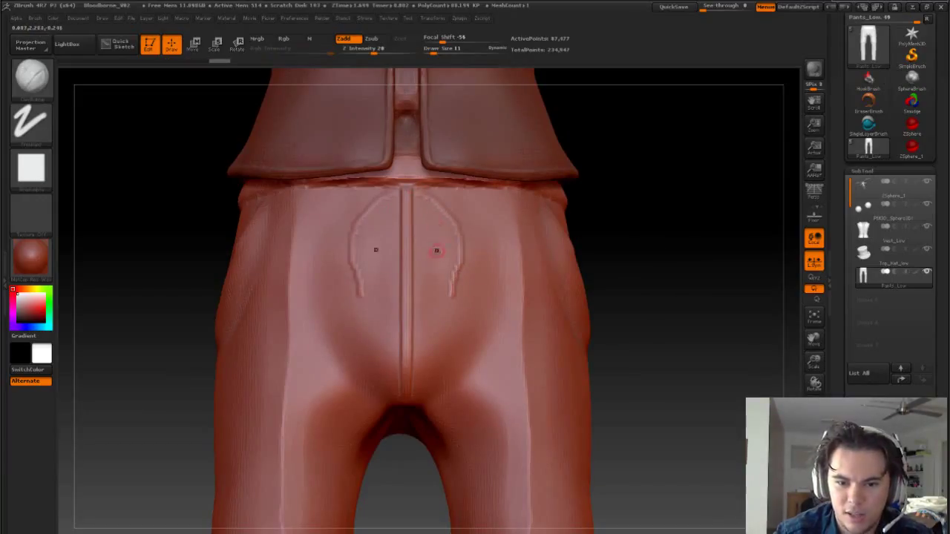
key(ctrl+z)
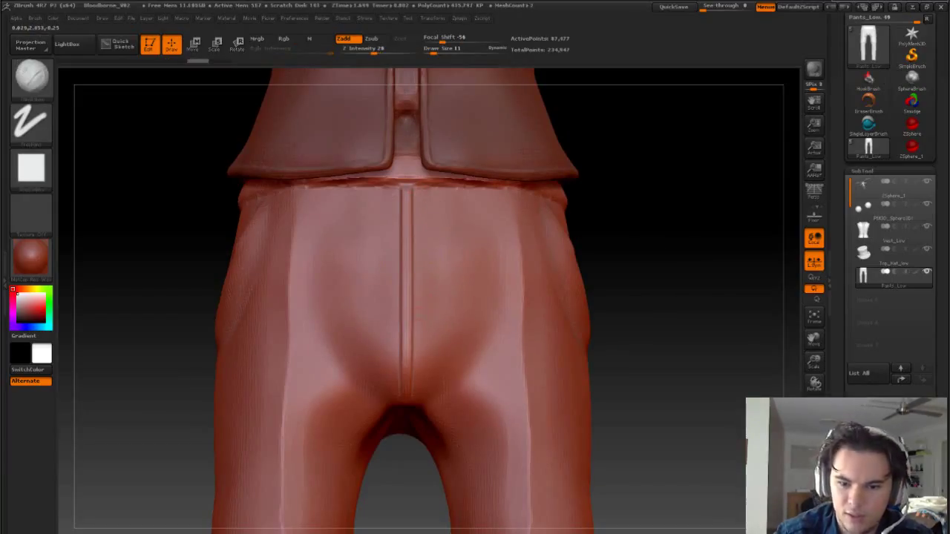
drag(435, 196, 435, 185)
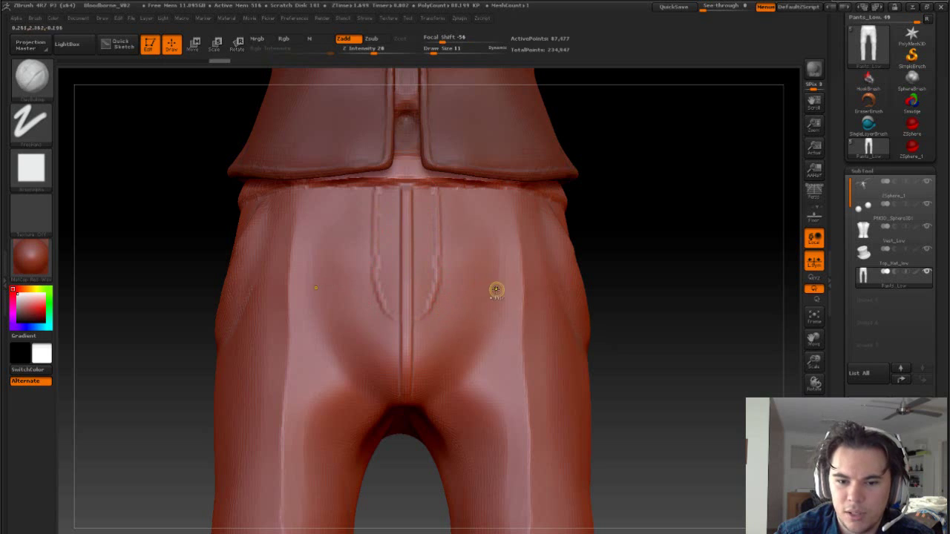
key(ctrl+z)
Smooth the ridge around the front and inner sides of the pants' knees with a draw size of 65.
mouse_move(631, 233)
mouse_down()
mouse_move(649, 253)
mouse_move(603, 286)
mouse_up()
alt+drag(694, 345, 678, 302)
drag(617, 358, 591, 297)
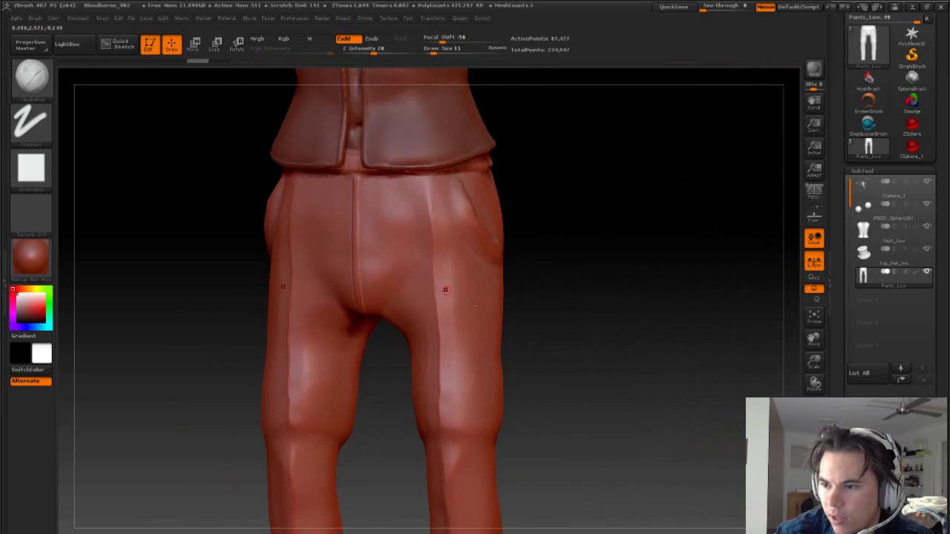
mouse_move(585, 351)
alt+mouse_down()
mouse_move(572, 316)
mouse_move(609, 337)
mouse_move(577, 265)
mouse_move(596, 292)
mouse_move(638, 292)
mouse_move(603, 294)
alt+mouse_up()
alt+drag(603, 294, 681, 332)
key(s)
click(344, 272)
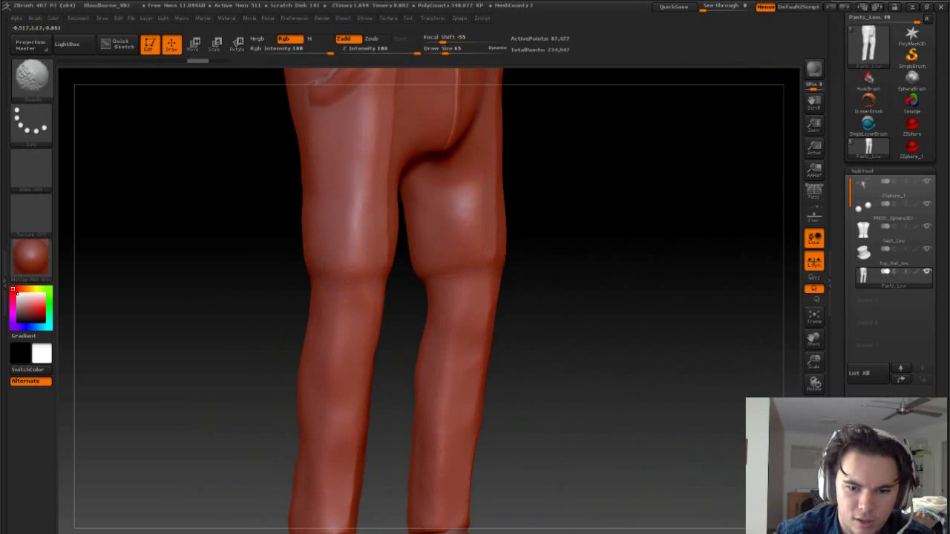
shift+drag(326, 265, 382, 272)
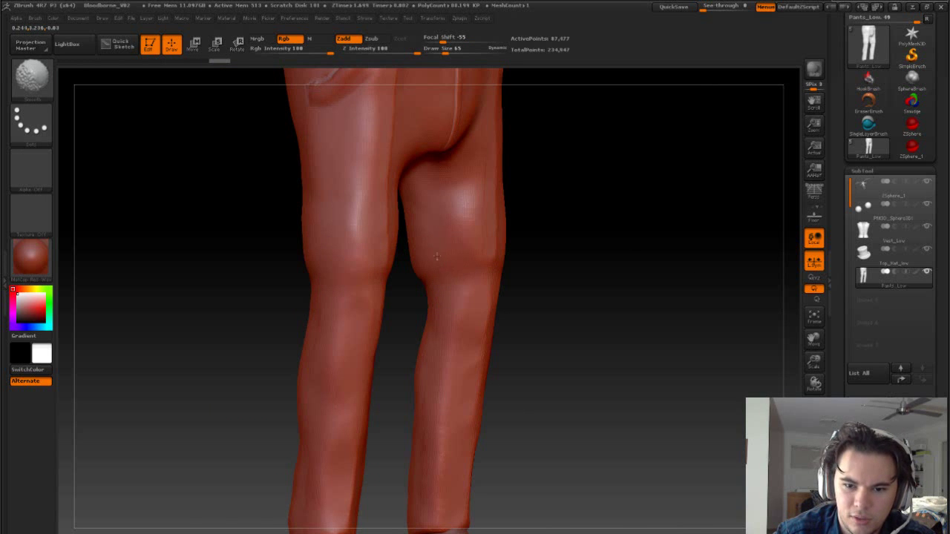
shift+drag(464, 254, 462, 240)
Smooth the ridge across the backs of the pants' knees.
drag(595, 268, 636, 263)
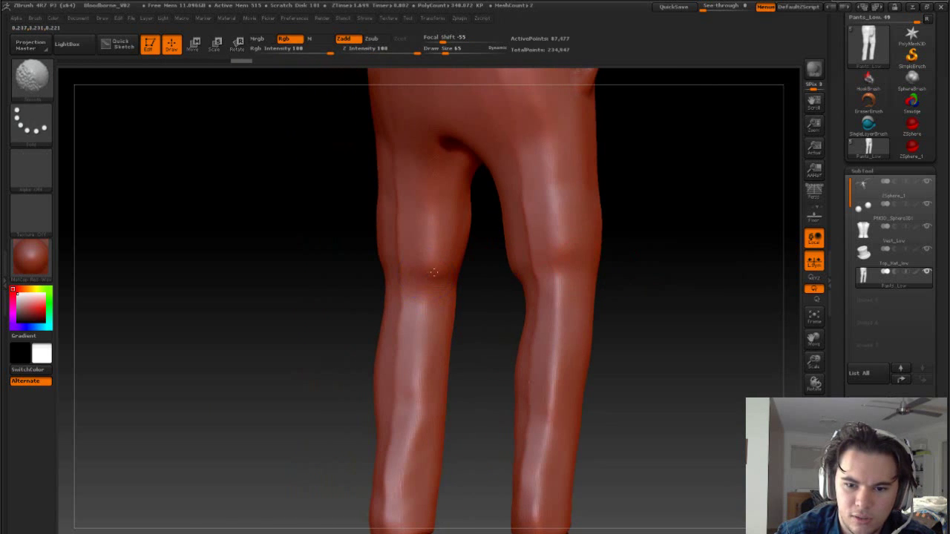
shift+drag(435, 234, 444, 272)
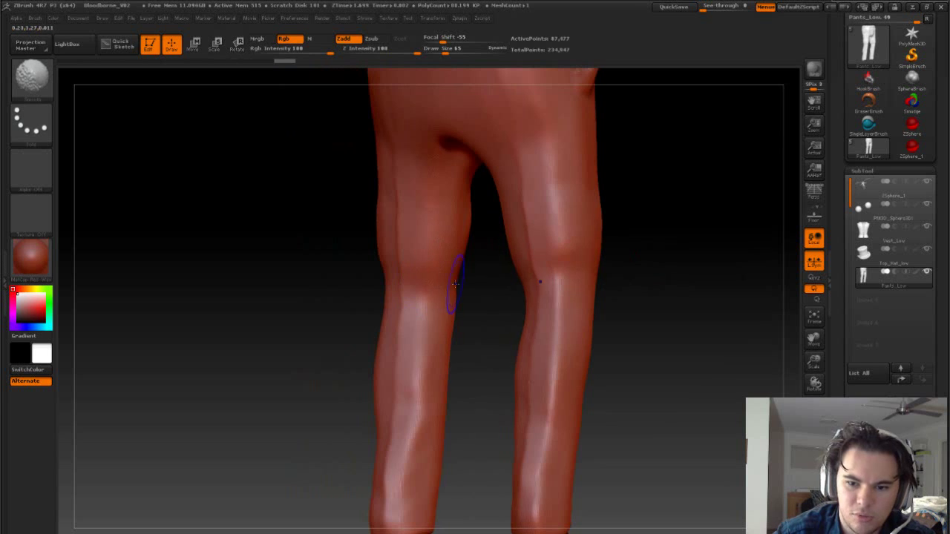
mouse_move(566, 257)
shift+mouse_down()
mouse_move(562, 239)
mouse_move(619, 262)
mouse_move(565, 326)
mouse_move(491, 332)
shift+mouse_up()
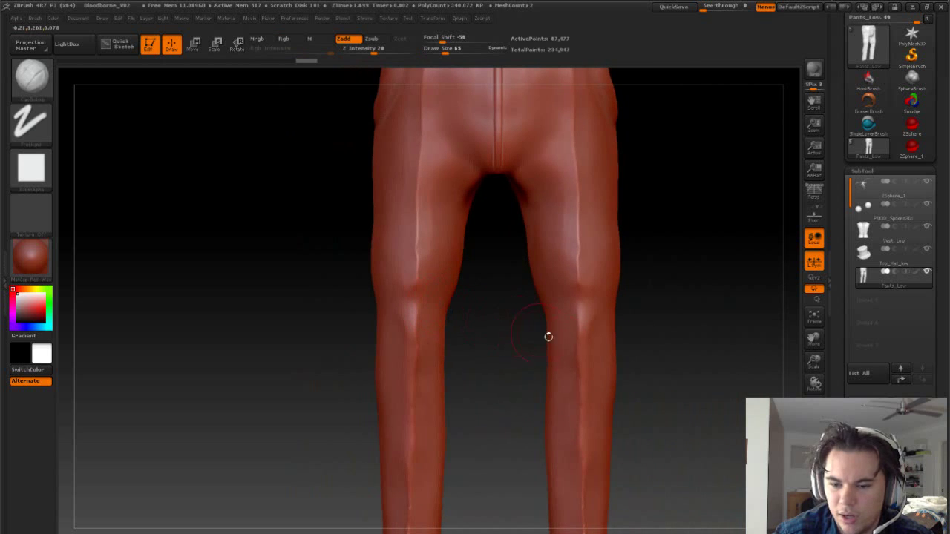
Choose the Crumple brush for the pants and enlarge its draw size to 426.
key(b)
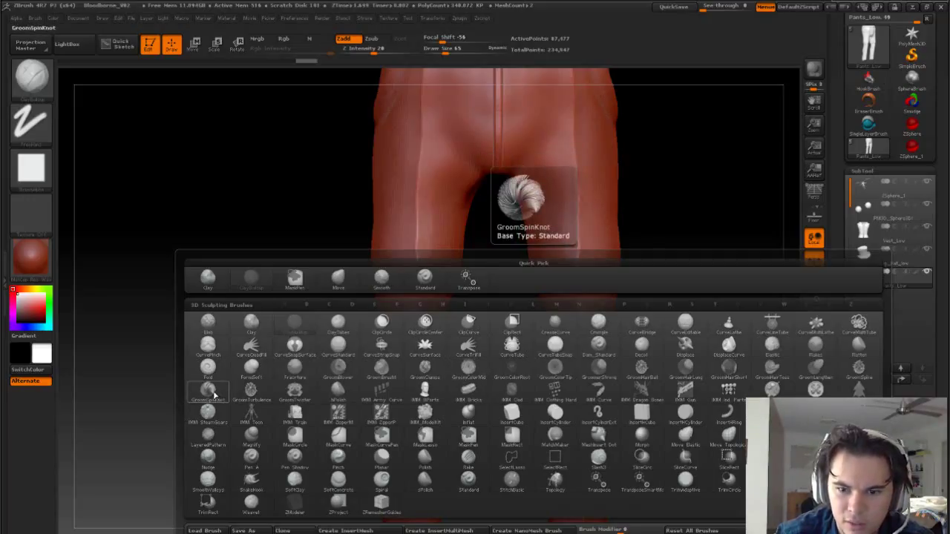
click(599, 323)
key(s)
key(s)
drag(579, 250, 612, 251)
mouse_move(685, 273)
mouse_down()
mouse_move(633, 333)
mouse_move(647, 269)
mouse_move(677, 307)
mouse_move(689, 292)
mouse_up()
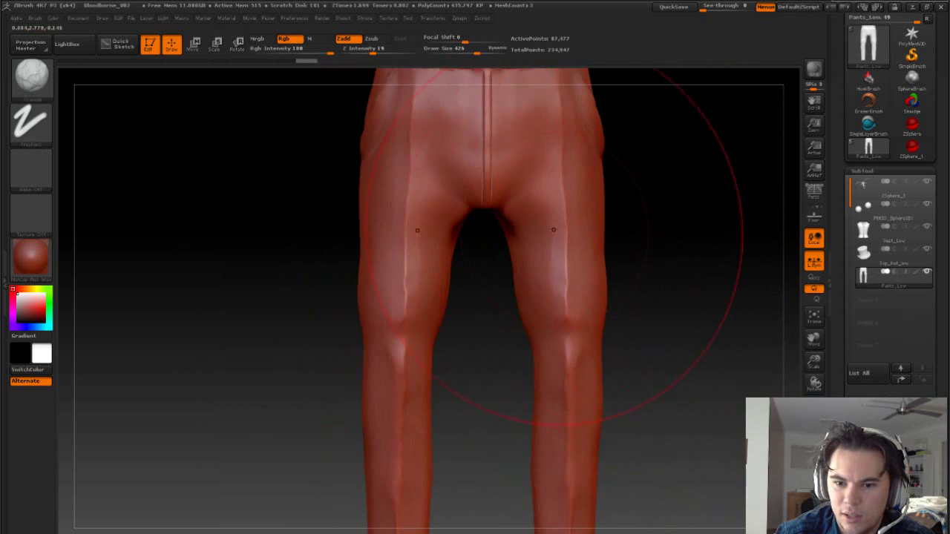
Undo the trial Crumple stroke and add subtle folds across the crotch and upper thighs at draw size 181.
key(s)
mouse_move(534, 236)
mouse_down()
mouse_move(523, 235)
mouse_move(536, 227)
mouse_move(542, 249)
mouse_move(532, 244)
mouse_move(543, 244)
mouse_up()
key(ctrl+z)
key(s)
mouse_move(676, 227)
mouse_down()
mouse_move(666, 229)
mouse_move(675, 285)
mouse_up()
alt+drag(730, 224, 720, 262)
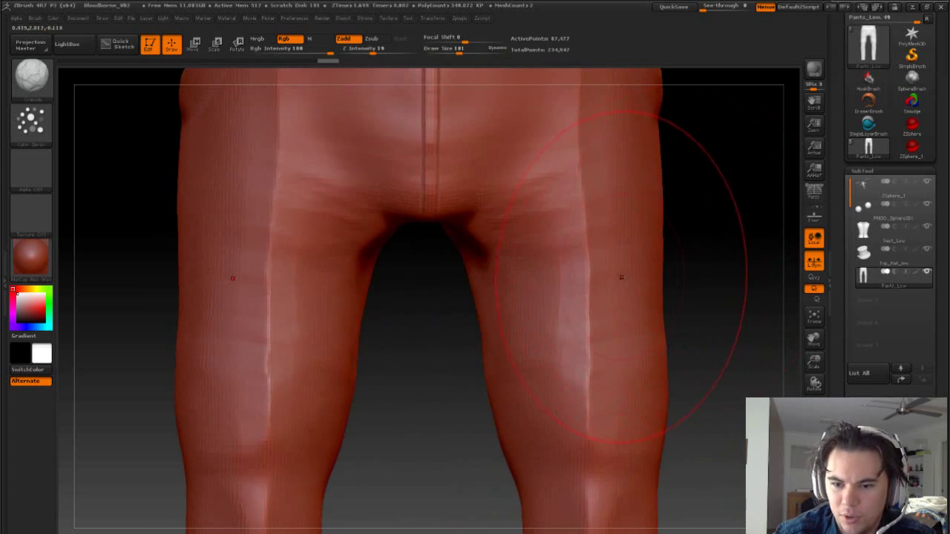
Soften the crumpled folds along the pants' thighs by smoothing at draw size 101, then 72.
key(s)
drag(643, 275, 636, 275)
shift+drag(663, 328, 668, 314)
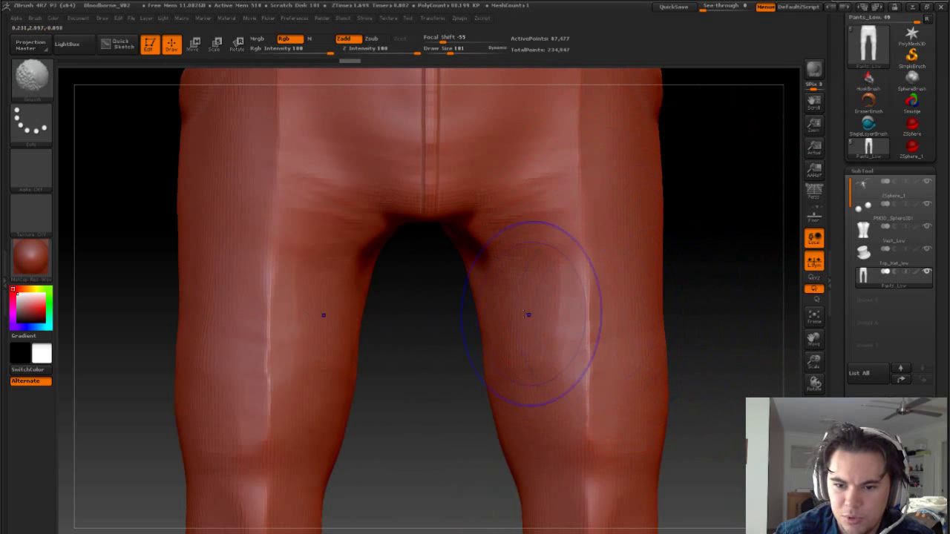
shift+drag(528, 314, 518, 332)
key(s)
shift+drag(518, 342, 519, 360)
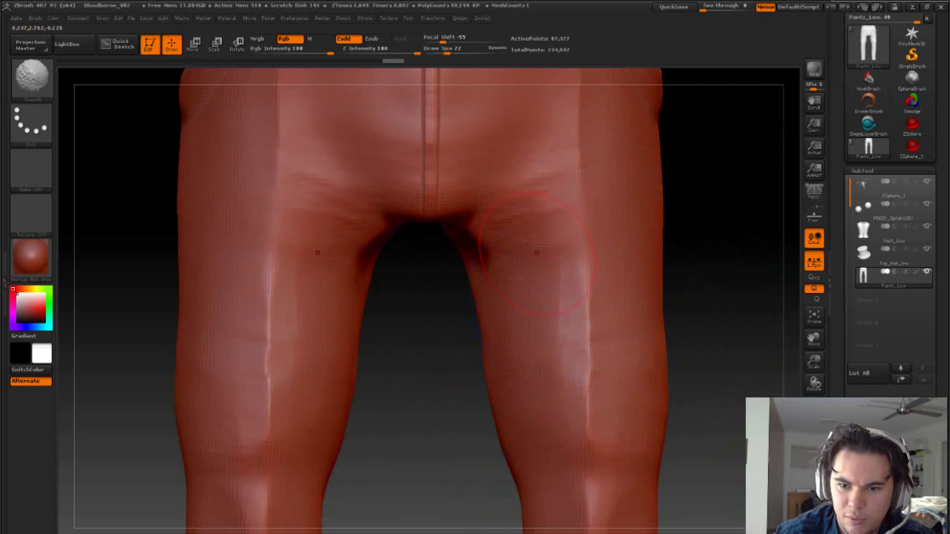
Sculpt creases fanning from the crotch across the upper thighs with the ClayBuildup brush at draw size 19.
key(b)
key(c)
key(b)
key(s)
drag(511, 194, 477, 190)
key(s)
drag(541, 175, 488, 194)
mouse_move(558, 175)
mouse_down()
mouse_move(465, 200)
mouse_move(530, 218)
mouse_up()
drag(469, 216, 581, 212)
drag(695, 227, 691, 213)
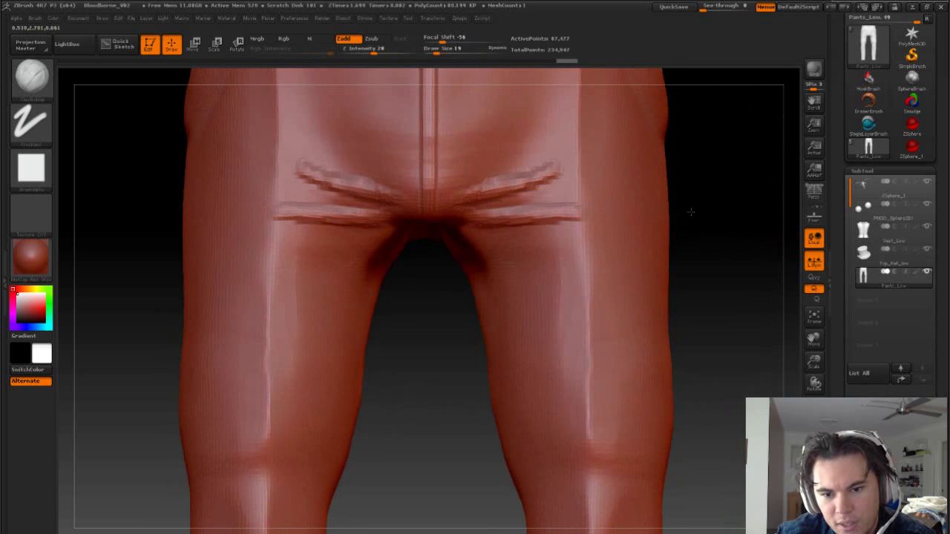
Add lower creases running from the crotch onto the inner thighs, and smooth all the crotch folds at draw size 56.
mouse_move(466, 239)
mouse_down()
mouse_move(526, 259)
mouse_move(553, 250)
mouse_up()
mouse_move(455, 224)
mouse_down()
mouse_move(521, 258)
mouse_move(568, 254)
mouse_up()
drag(506, 250, 571, 264)
key(s)
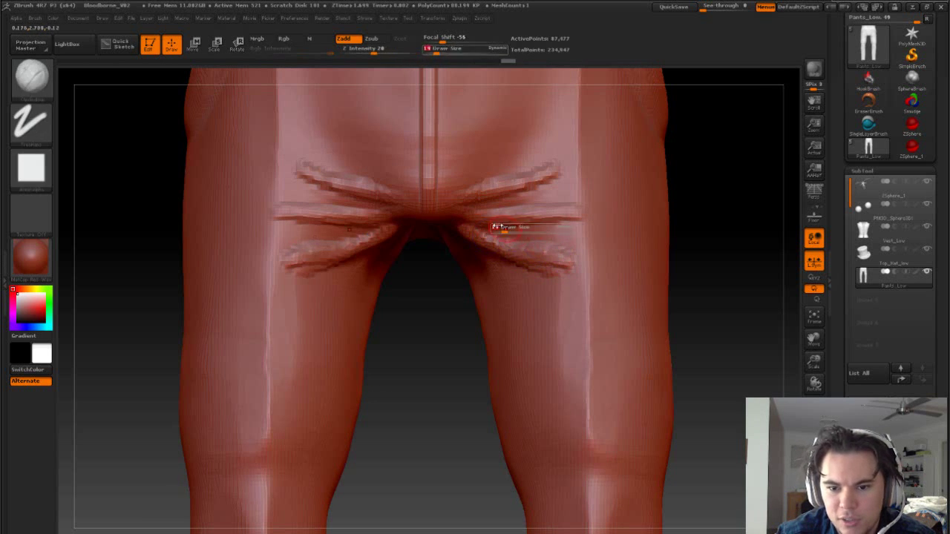
drag(497, 227, 555, 268)
shift+drag(554, 175, 537, 180)
mouse_move(565, 224)
shift+mouse_down()
mouse_move(552, 255)
mouse_move(545, 220)
mouse_move(542, 262)
shift+mouse_up()
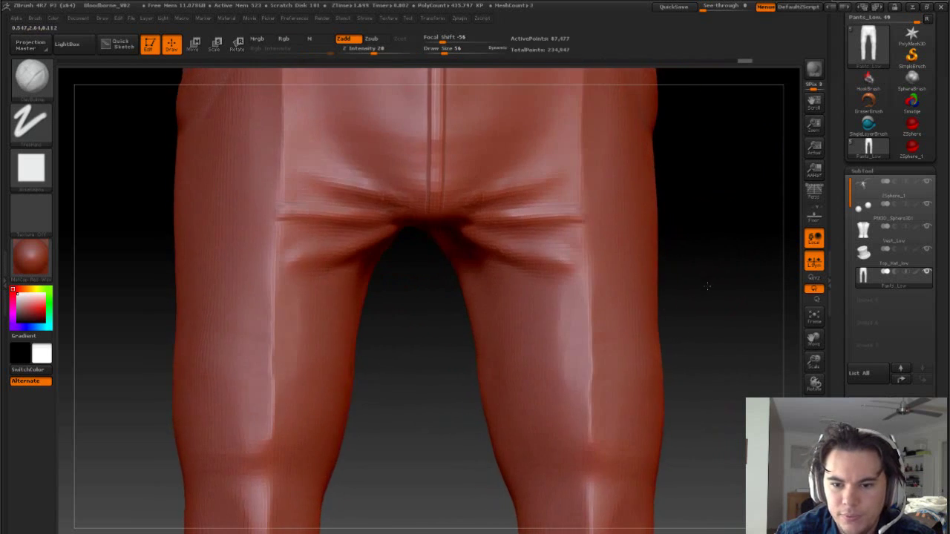
Pull the lower pant legs and hems outward over the boots with the Move brush.
alt+drag(707, 286, 666, 151)
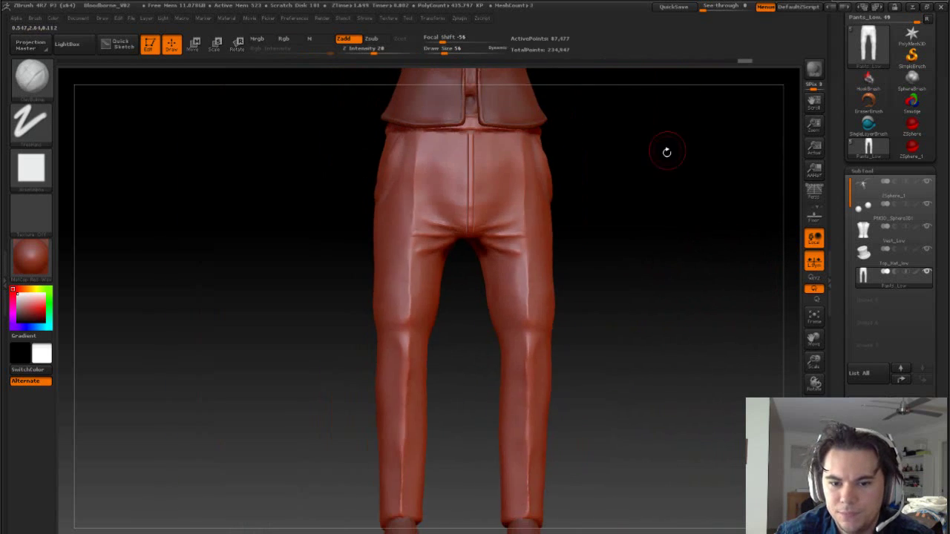
drag(657, 256, 635, 316)
alt+drag(631, 387, 608, 181)
drag(560, 291, 583, 166)
drag(556, 359, 553, 370)
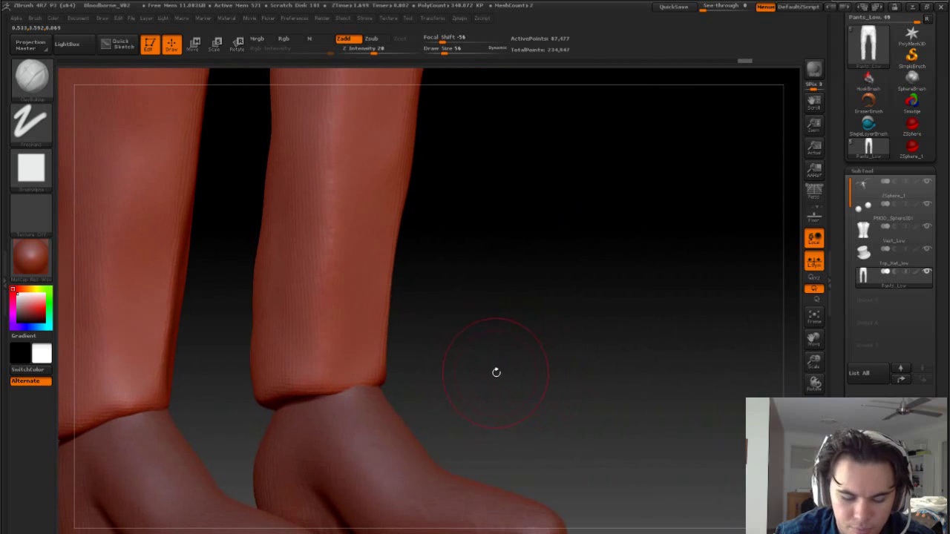
key(b)
key(m)
click(737, 438)
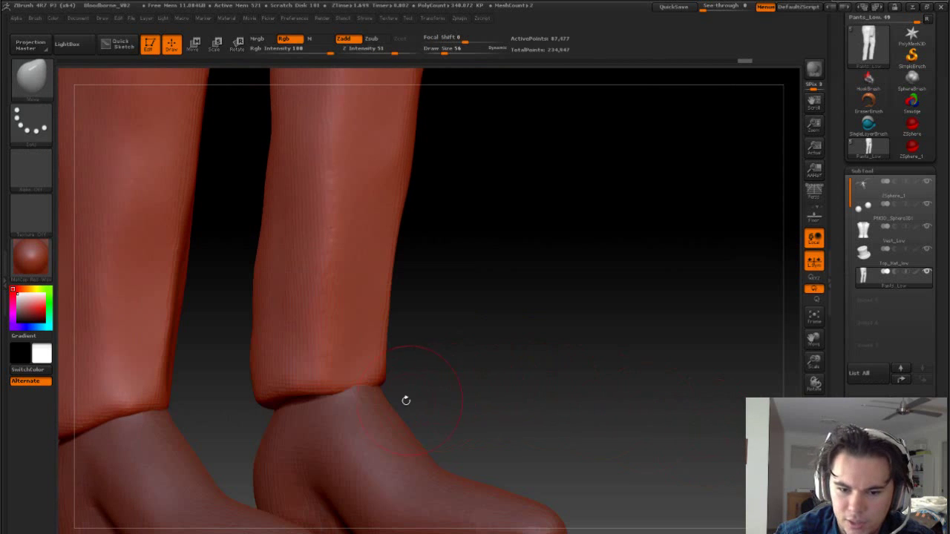
key(s)
drag(357, 368, 409, 363)
drag(393, 275, 420, 275)
mouse_move(486, 282)
mouse_down()
mouse_move(427, 349)
mouse_move(467, 356)
mouse_up()
Refine the shape of the pants' hems around the ankles at draw size 50, smoothing the lower legs.
key(s)
drag(367, 387, 355, 388)
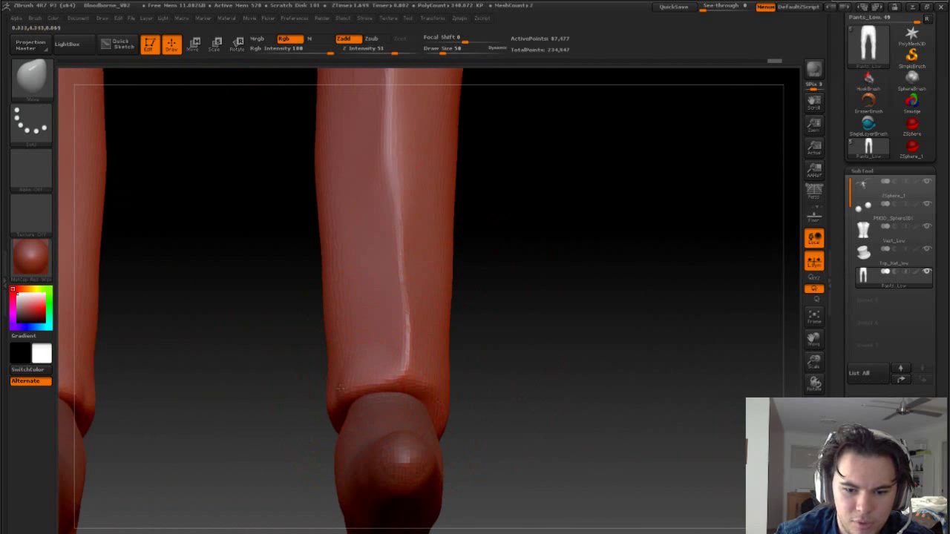
drag(515, 387, 517, 410)
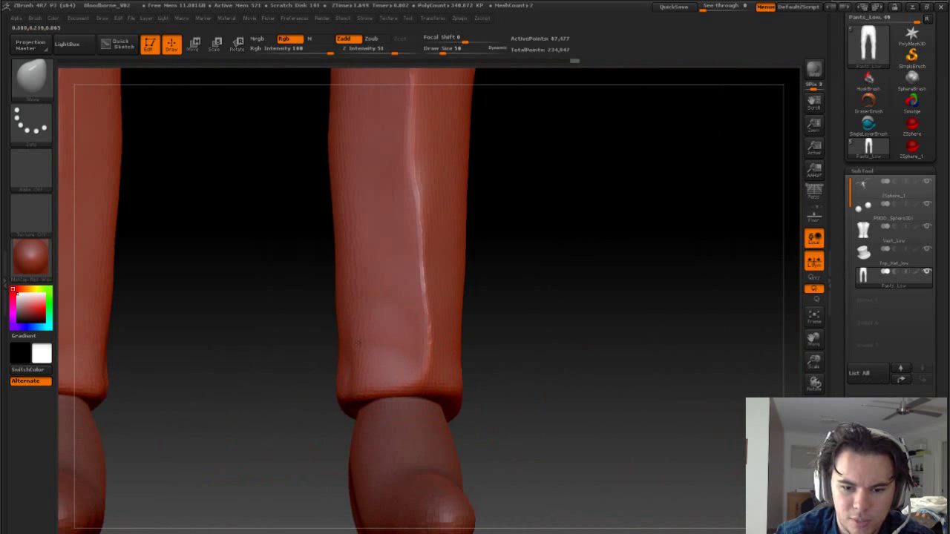
drag(507, 331, 572, 368)
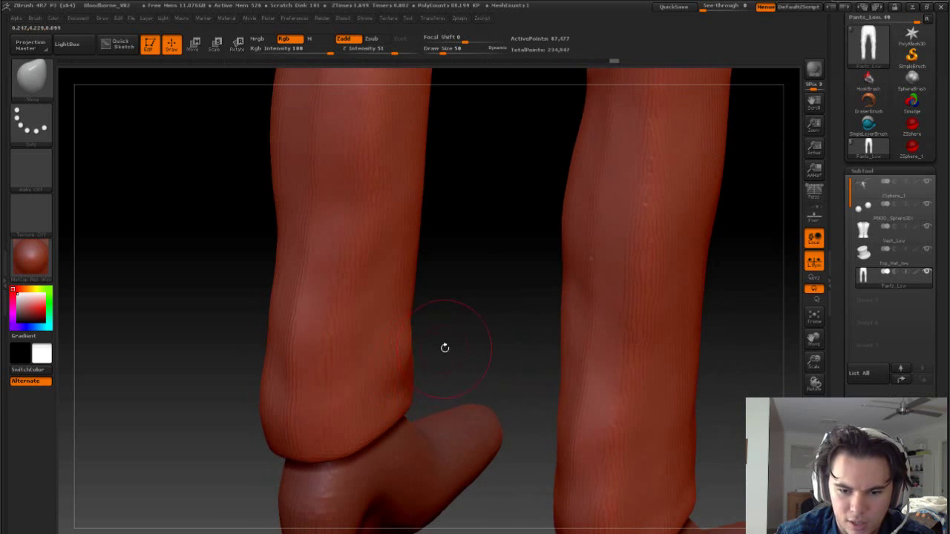
drag(445, 348, 424, 342)
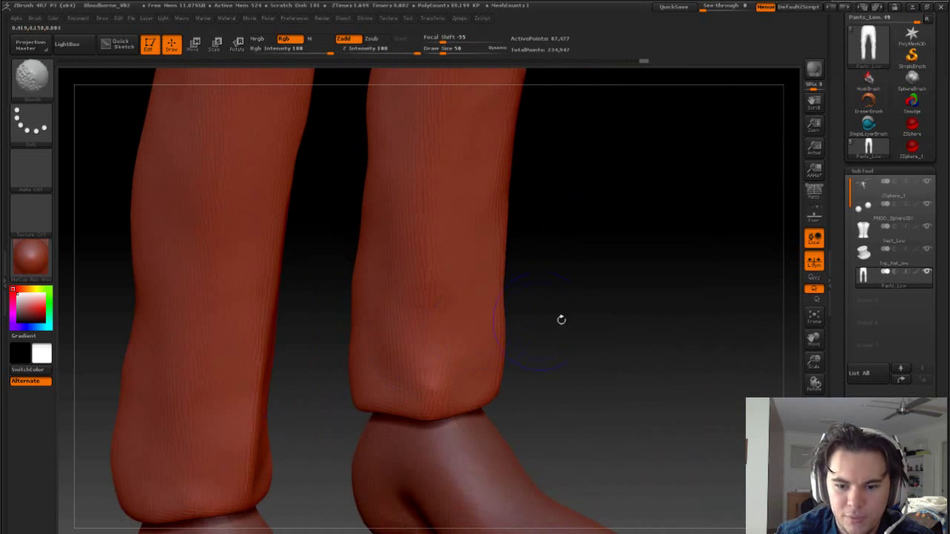
mouse_move(562, 320)
mouse_down()
mouse_move(626, 348)
mouse_move(584, 331)
mouse_move(535, 335)
mouse_move(560, 386)
mouse_up()
Build up a raised cuff along the outer side of the pants' hems with ClayBuildup at draw size 53.
key(b)
key(c)
key(b)
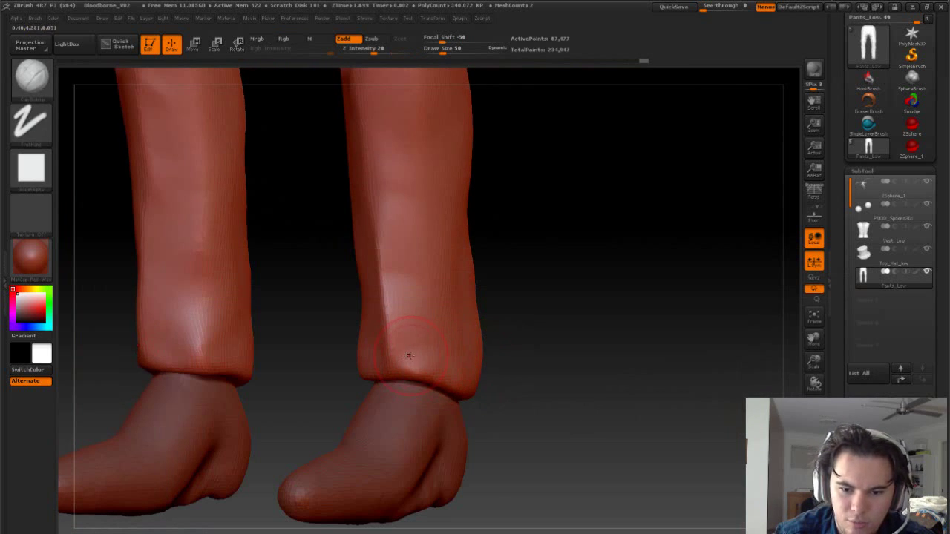
key(s)
drag(408, 357, 395, 354)
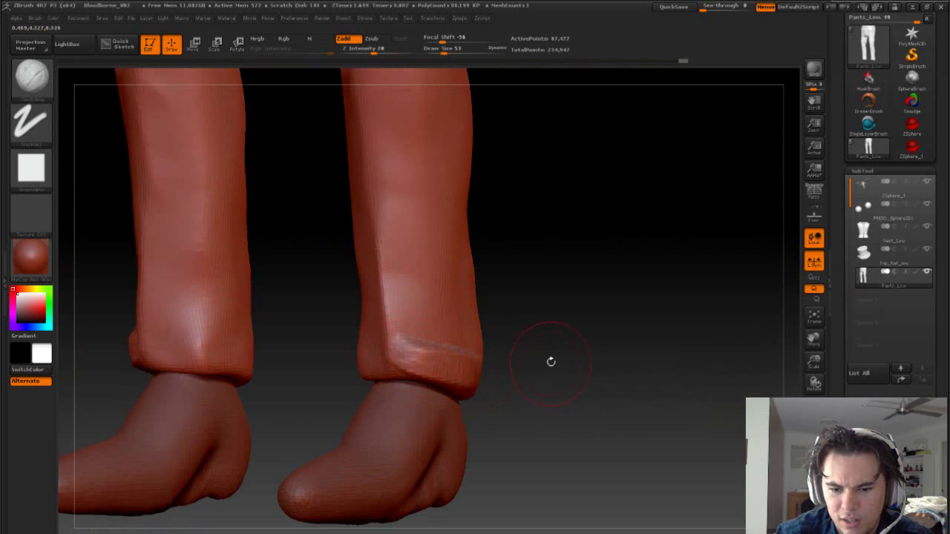
mouse_move(551, 362)
mouse_down()
mouse_move(460, 366)
mouse_move(445, 377)
mouse_move(504, 365)
mouse_move(464, 367)
mouse_up()
mouse_move(525, 386)
mouse_down()
mouse_move(475, 384)
mouse_move(551, 367)
mouse_up()
Extend the raised cuff around the back, inner side and front of both hems.
drag(623, 363, 551, 362)
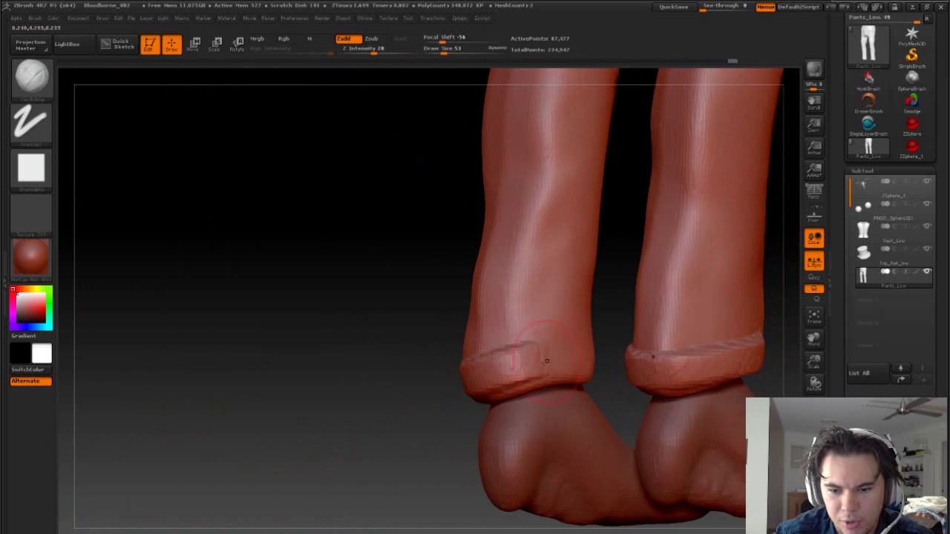
drag(443, 392, 291, 394)
drag(560, 368, 589, 364)
drag(558, 362, 611, 360)
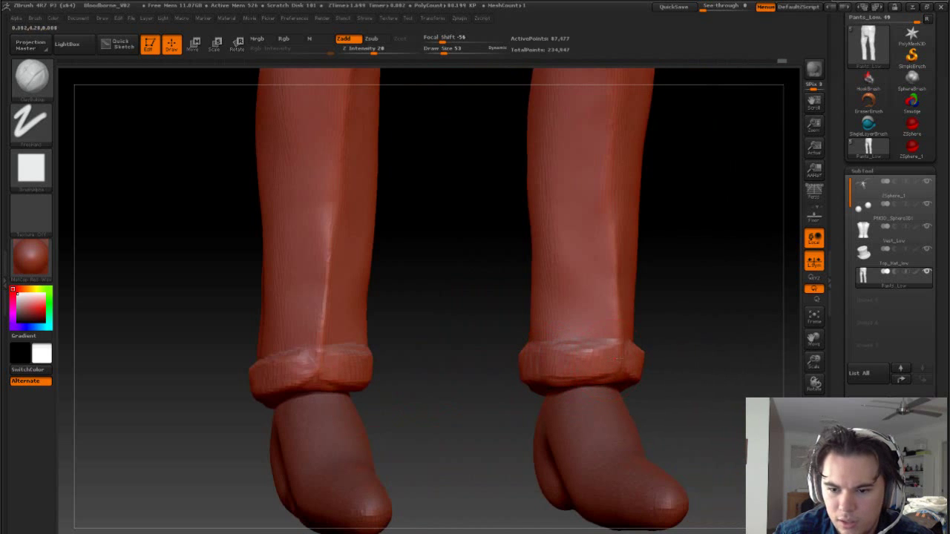
drag(700, 363, 636, 363)
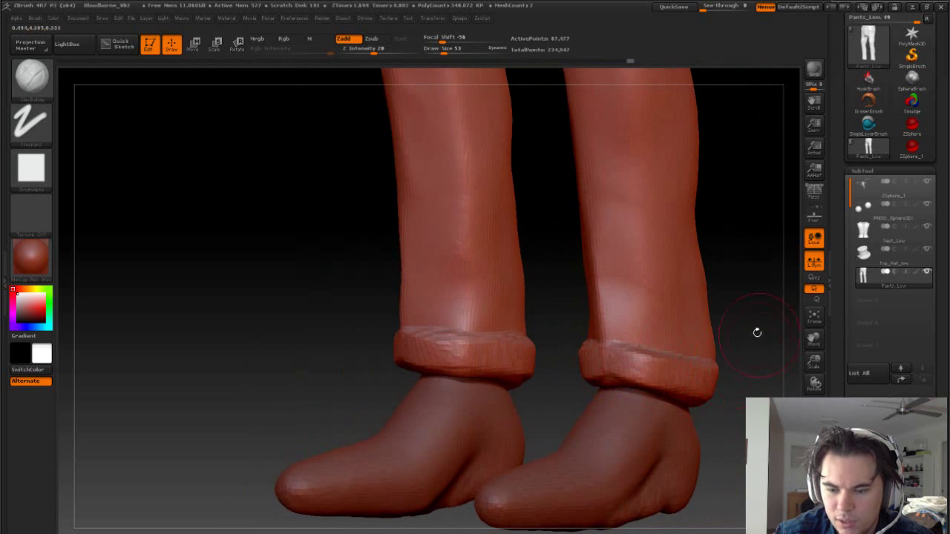
Smooth the rough upper edge of the cuffs at draw size 30.
alt+drag(758, 333, 612, 339)
key(s)
drag(520, 362, 495, 359)
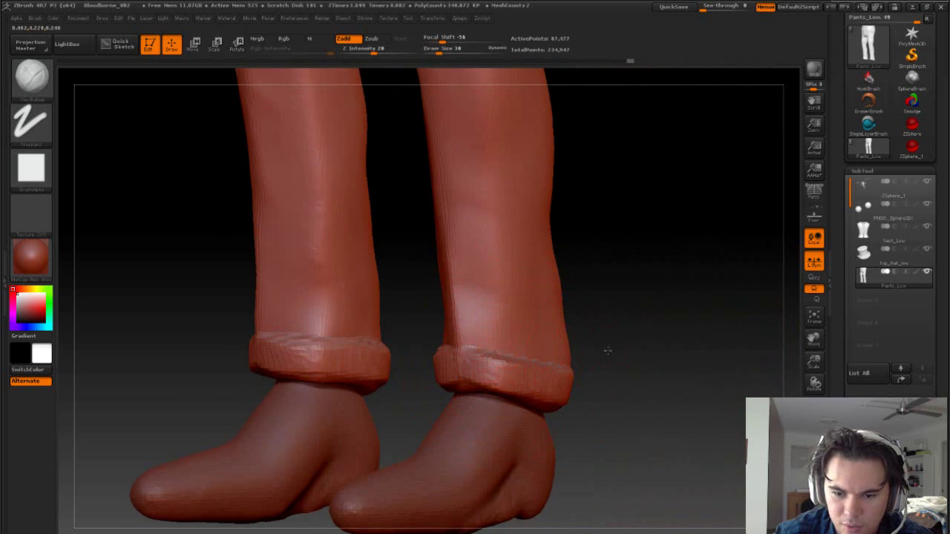
alt+drag(608, 350, 621, 405)
mouse_move(498, 381)
shift+mouse_down()
mouse_move(577, 389)
mouse_move(562, 394)
shift+mouse_up()
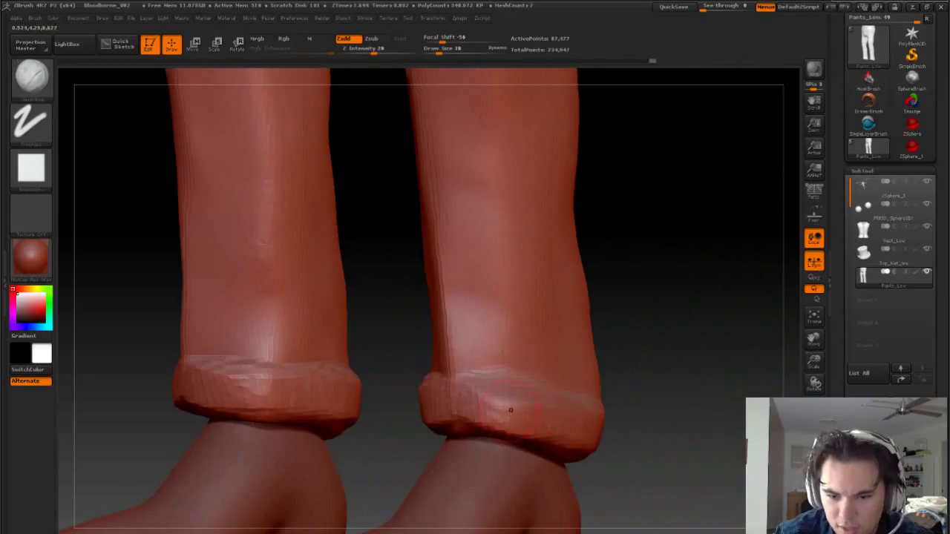
Flatten the faces of the cuffs all the way around with the Flatten brush at draw size 35.
key(b)
key(f)
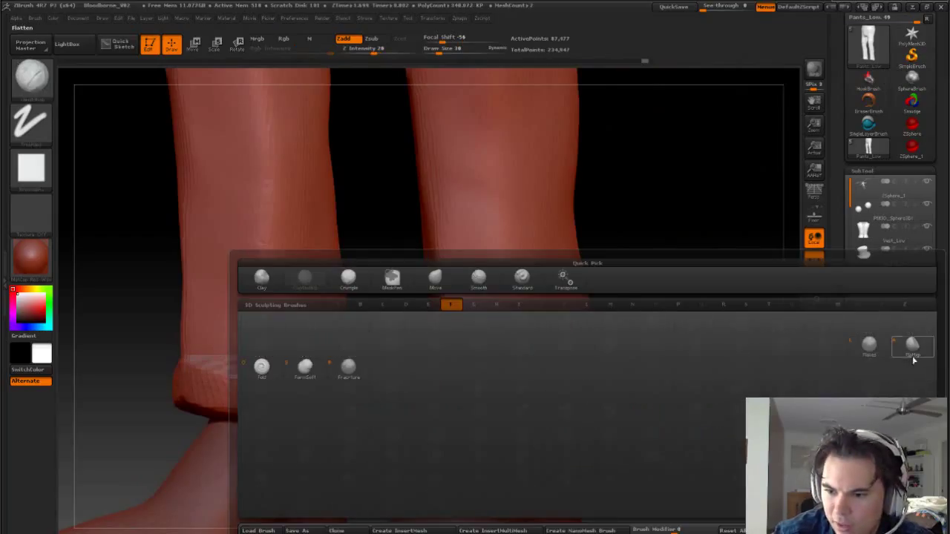
click(914, 360)
drag(484, 401, 499, 408)
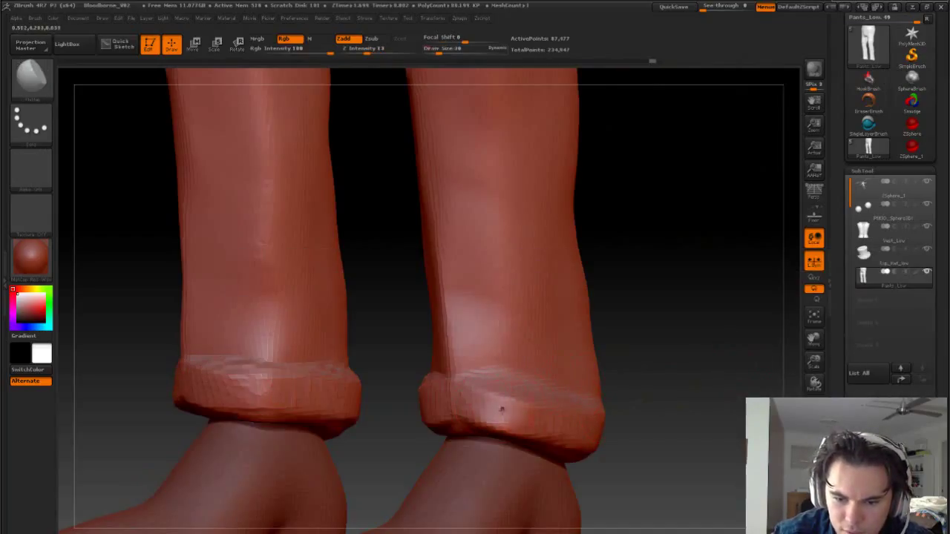
key(s)
click(500, 413)
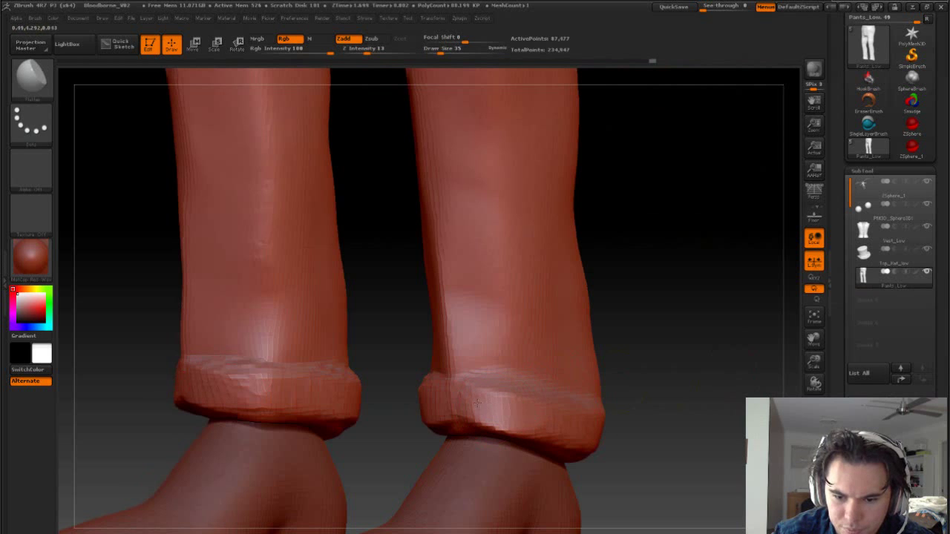
mouse_move(694, 422)
mouse_down()
mouse_move(613, 420)
mouse_move(599, 431)
mouse_move(611, 421)
mouse_move(590, 416)
mouse_move(655, 406)
mouse_up()
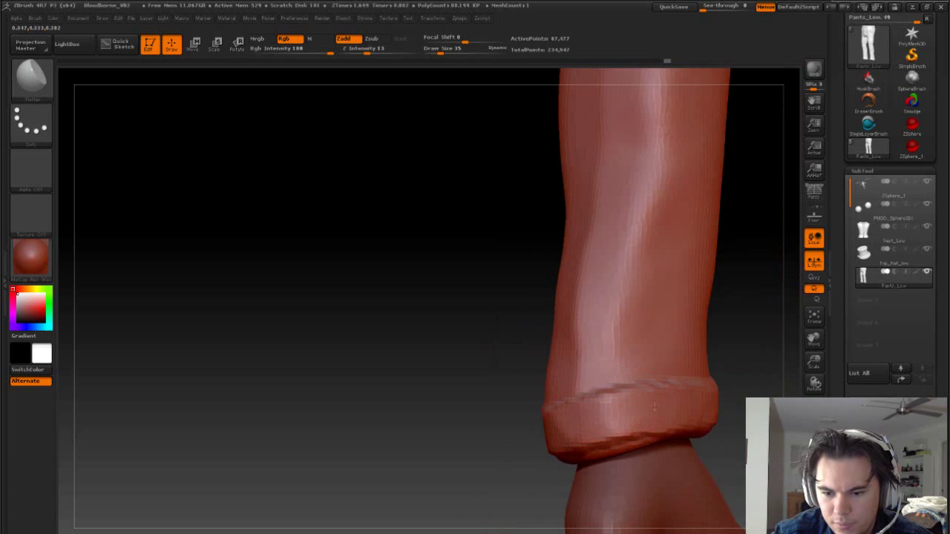
mouse_move(745, 359)
mouse_down()
mouse_move(628, 450)
mouse_move(712, 427)
mouse_move(678, 409)
mouse_up()
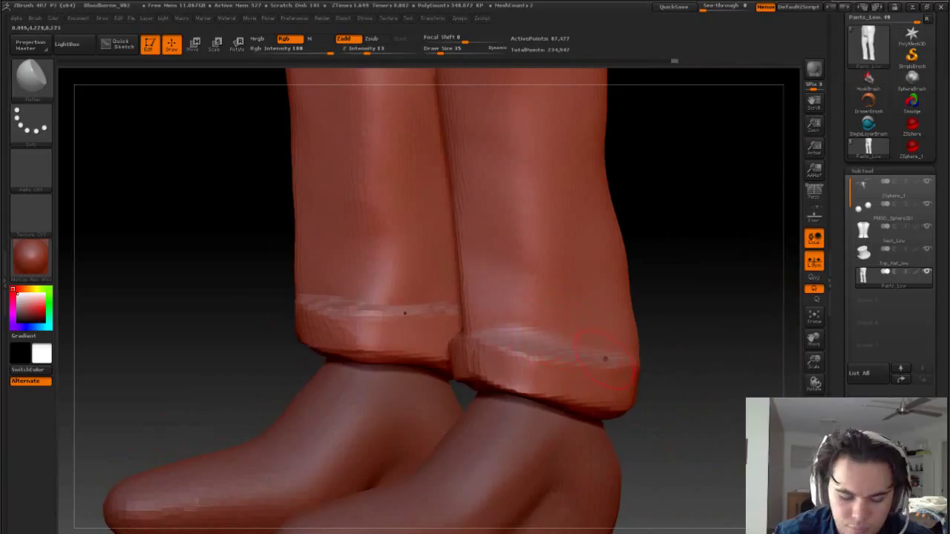
Sharpen the upper edge of the cuffs along their outer, front and inner sides with the Pinch brush.
key(b)
key(p)
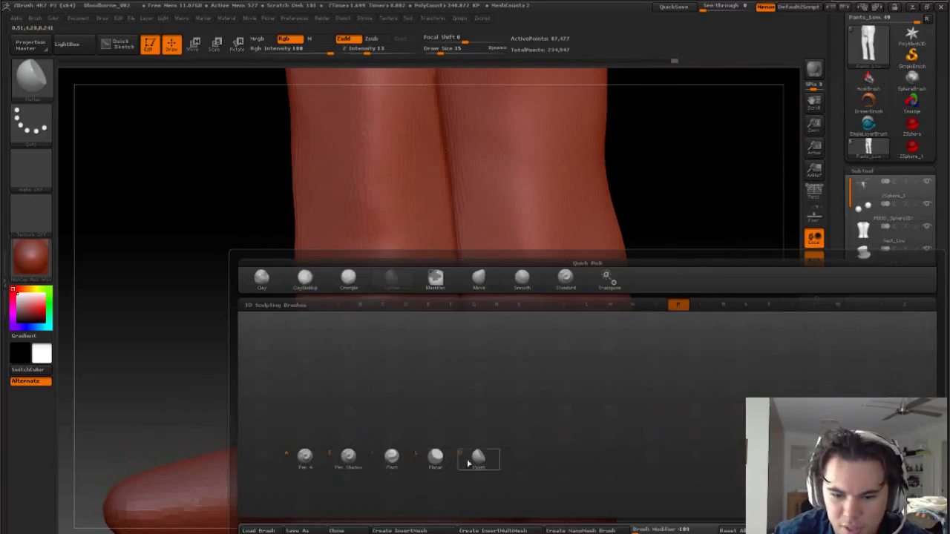
click(392, 457)
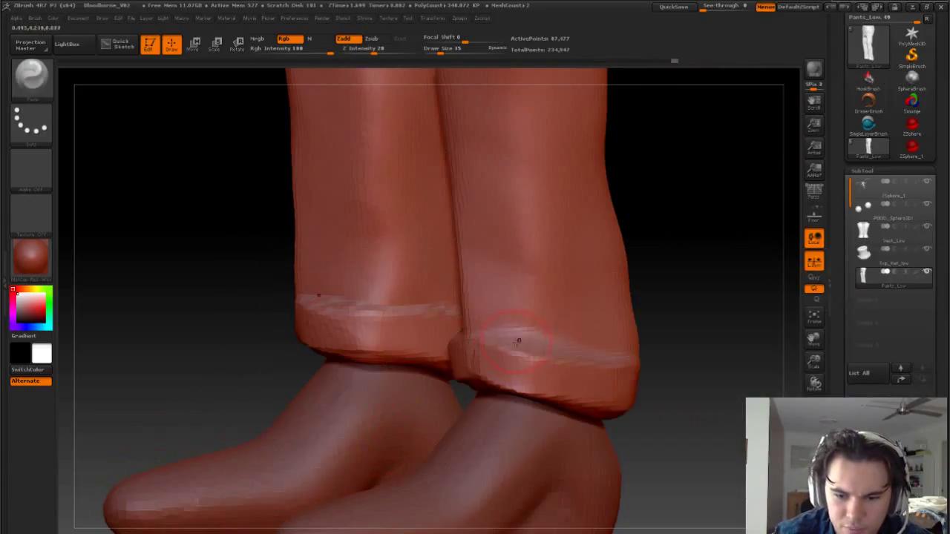
drag(508, 344, 538, 351)
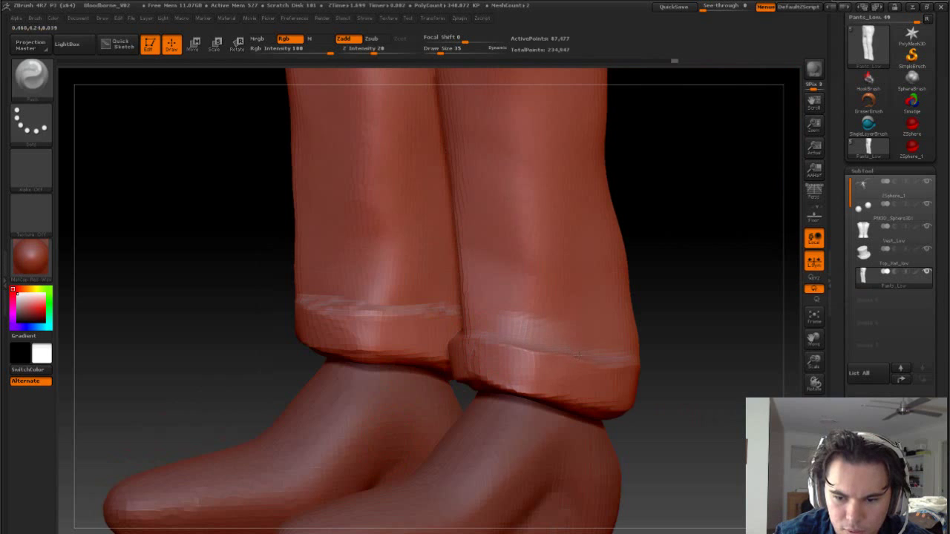
mouse_move(663, 357)
mouse_down()
mouse_move(469, 354)
mouse_move(402, 339)
mouse_up()
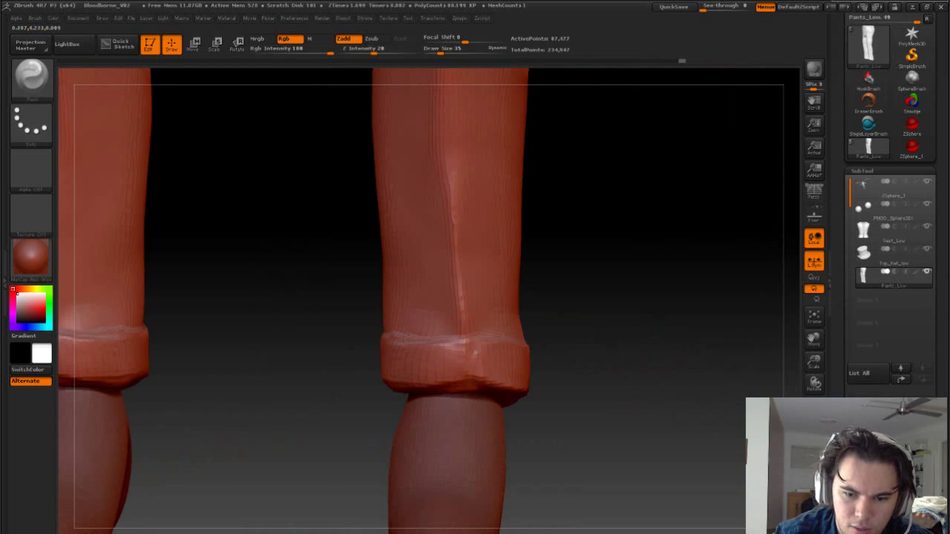
drag(639, 347, 531, 353)
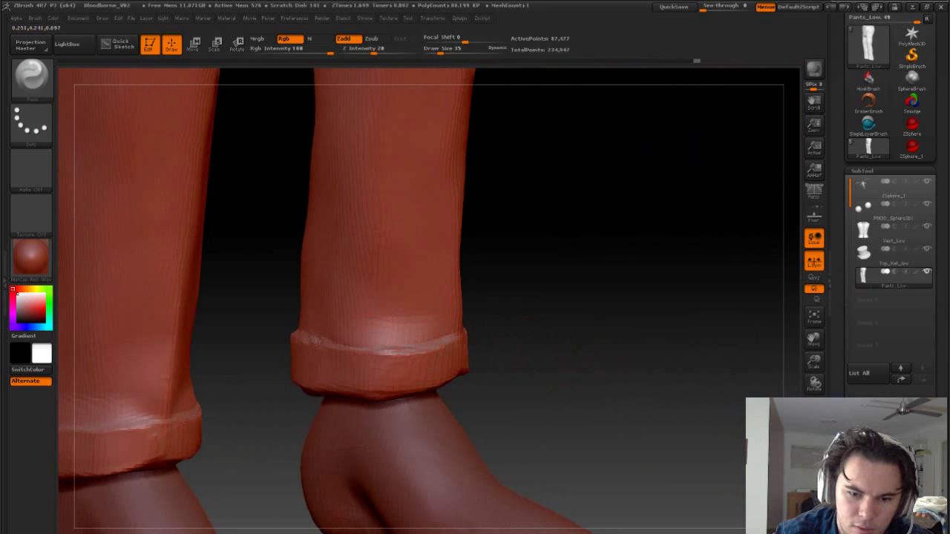
drag(269, 324, 500, 331)
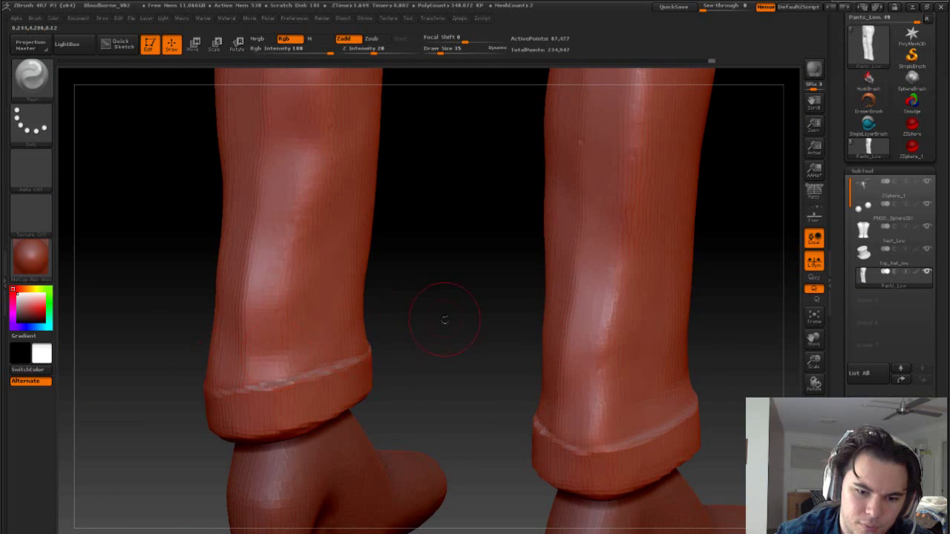
Pinch the remaining cuff edge around the back of the legs and remesh the pants with DynaMesh.
drag(444, 319, 317, 403)
drag(376, 348, 437, 302)
drag(433, 407, 495, 443)
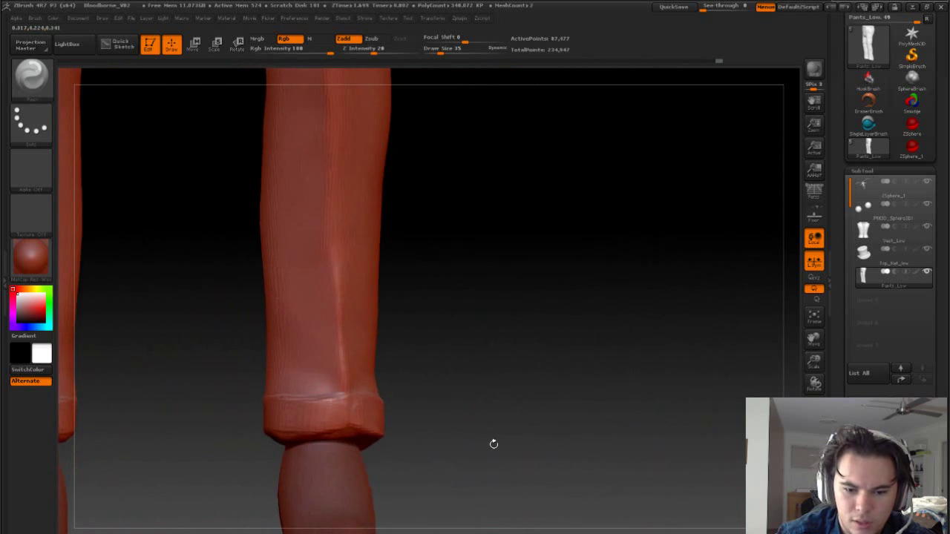
drag(462, 411, 549, 409)
ctrl+drag(562, 332, 604, 414)
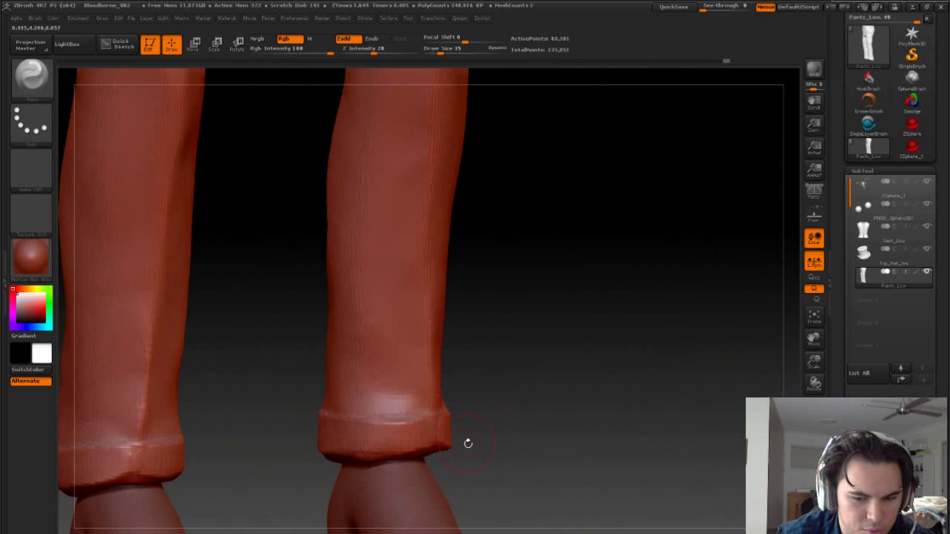
Tighten the front of the cuffs' upper edge with more pinching and remesh the pants again.
drag(381, 417, 409, 415)
drag(527, 411, 477, 406)
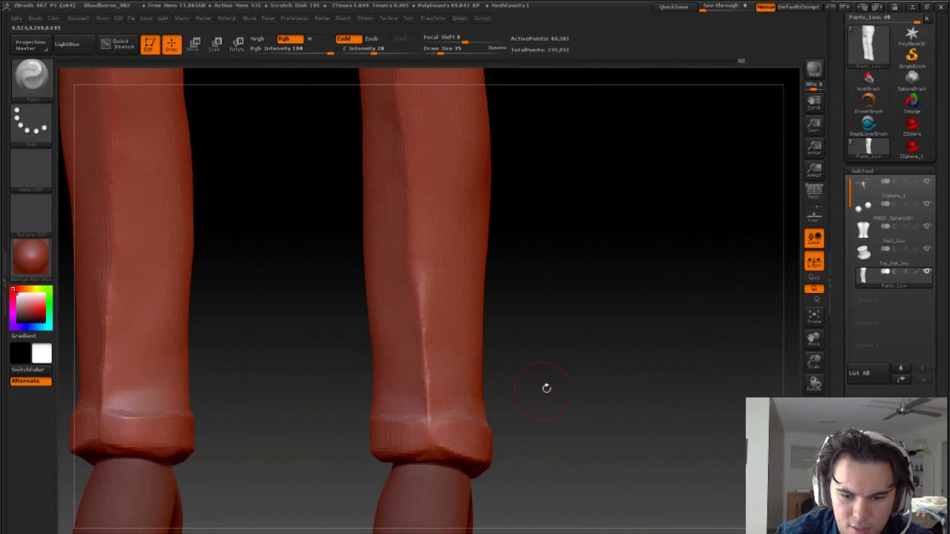
ctrl+drag(570, 362, 607, 451)
mouse_move(574, 414)
mouse_down()
mouse_move(567, 416)
mouse_move(588, 414)
mouse_move(578, 419)
mouse_up()
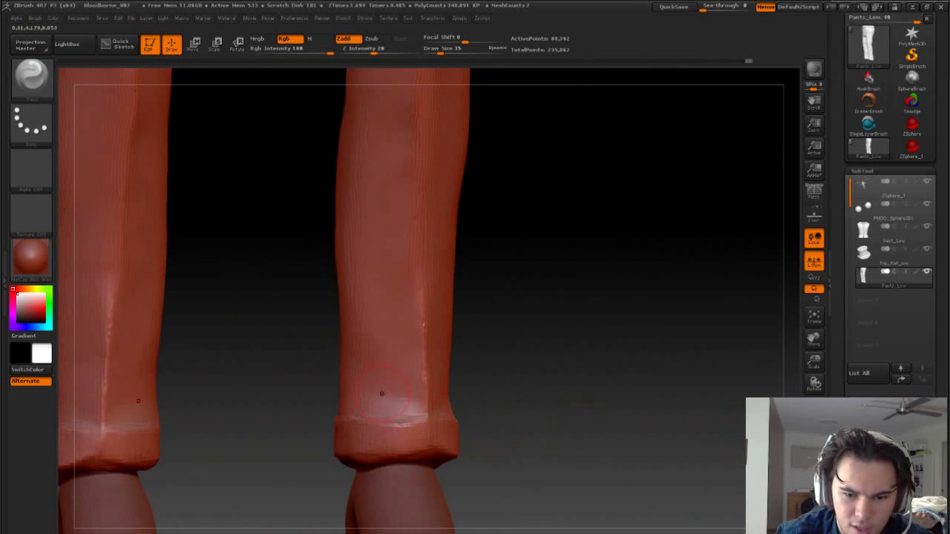
Smooth the lower legs and seam just above the cuffs at draw size 17, and bring the whole character into view.
key(s)
drag(384, 394, 382, 393)
key(s)
shift+drag(389, 395, 406, 397)
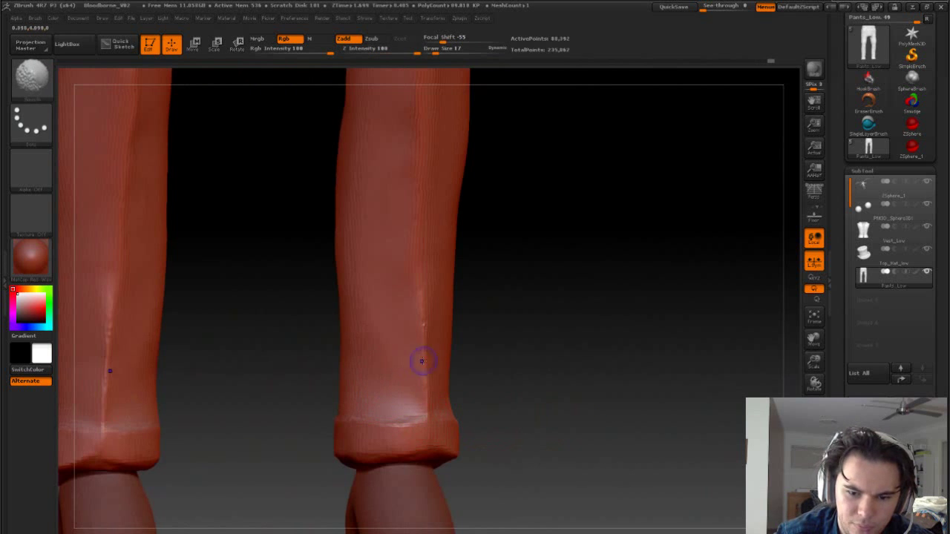
drag(546, 393, 464, 396)
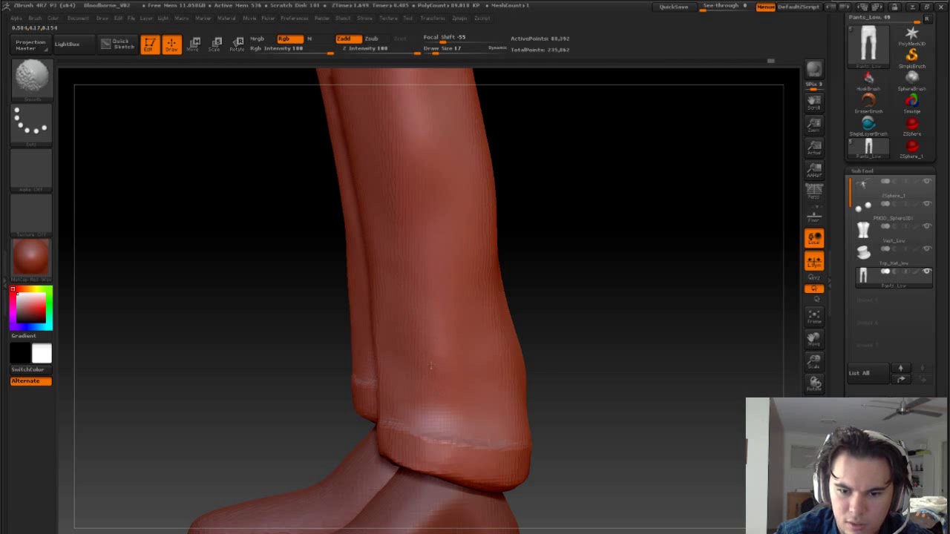
drag(534, 375, 554, 339)
alt+drag(489, 386, 449, 372)
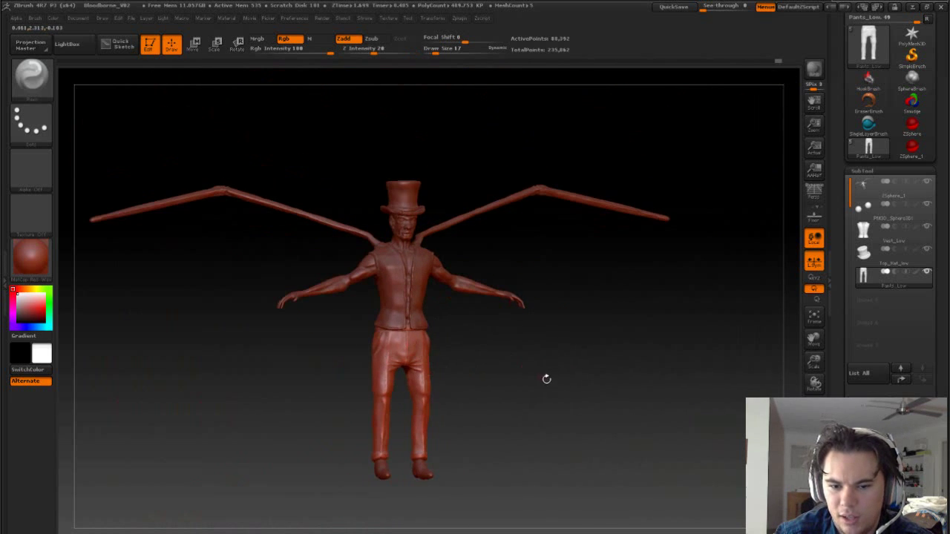
Smooth the front of the pants from the thighs down to the knees at draw size 20.
drag(547, 379, 500, 384)
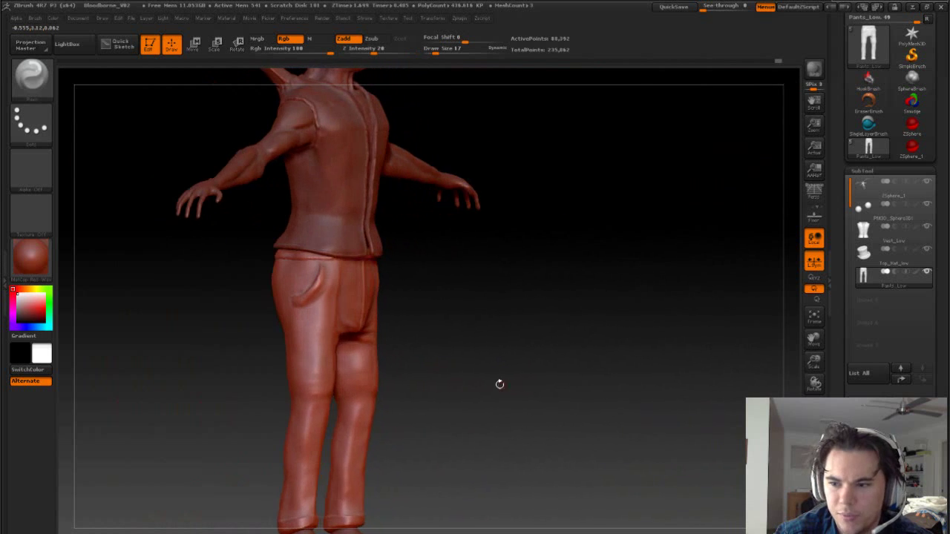
drag(448, 342, 518, 333)
drag(560, 385, 644, 424)
drag(312, 382, 419, 387)
alt+drag(640, 332, 398, 367)
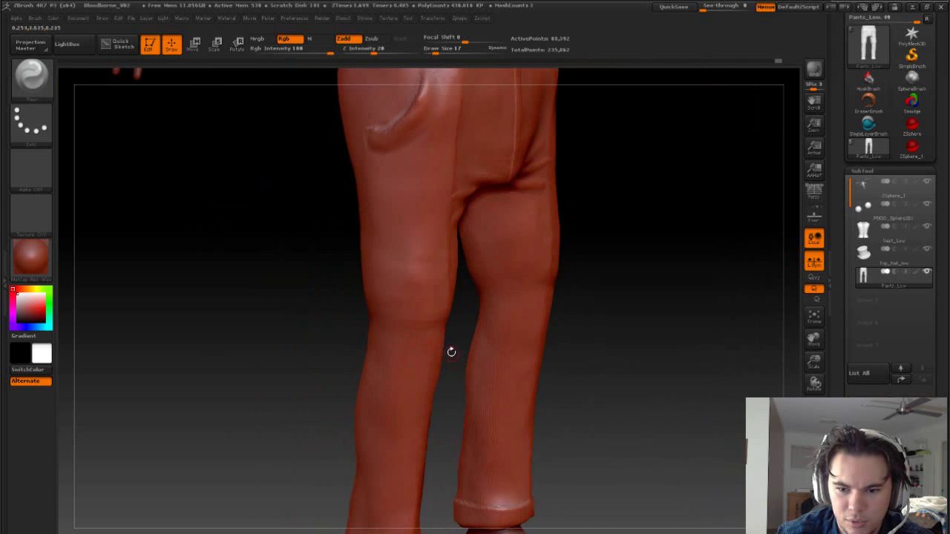
mouse_move(452, 355)
mouse_down()
mouse_move(446, 372)
mouse_move(417, 366)
mouse_up()
key(s)
drag(346, 266, 349, 265)
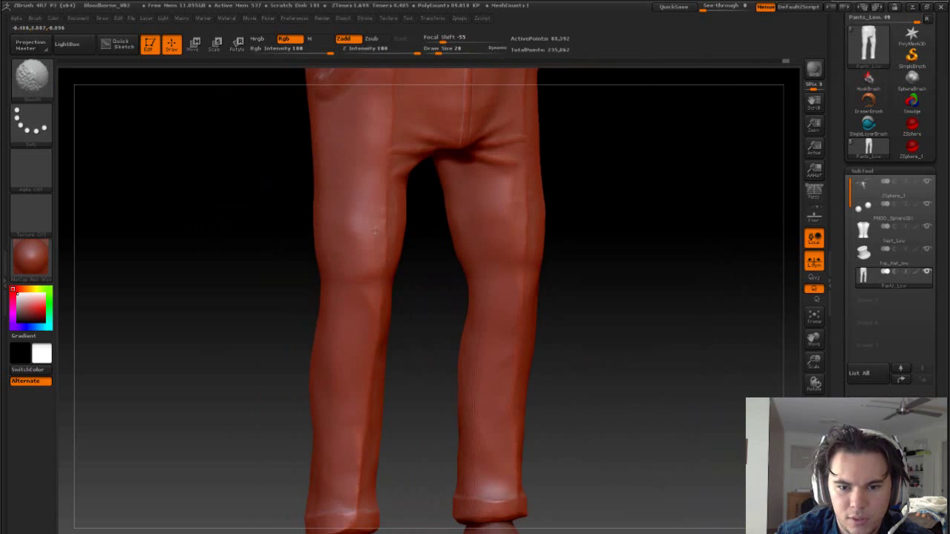
shift+drag(345, 143, 329, 273)
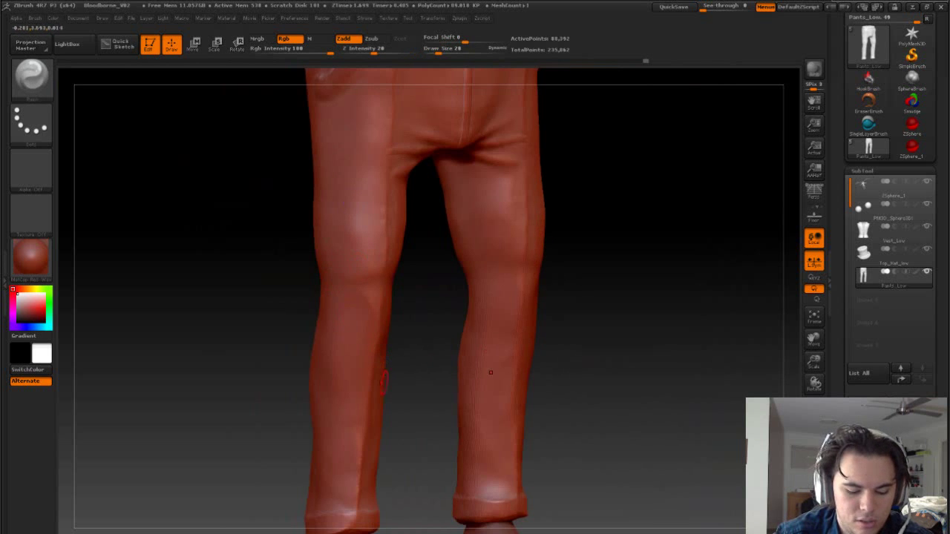
Adjust the shape of the lower pant legs around the shins with the Move brush at draw size 50.
key(b)
key(m)
click(630, 434)
key(s)
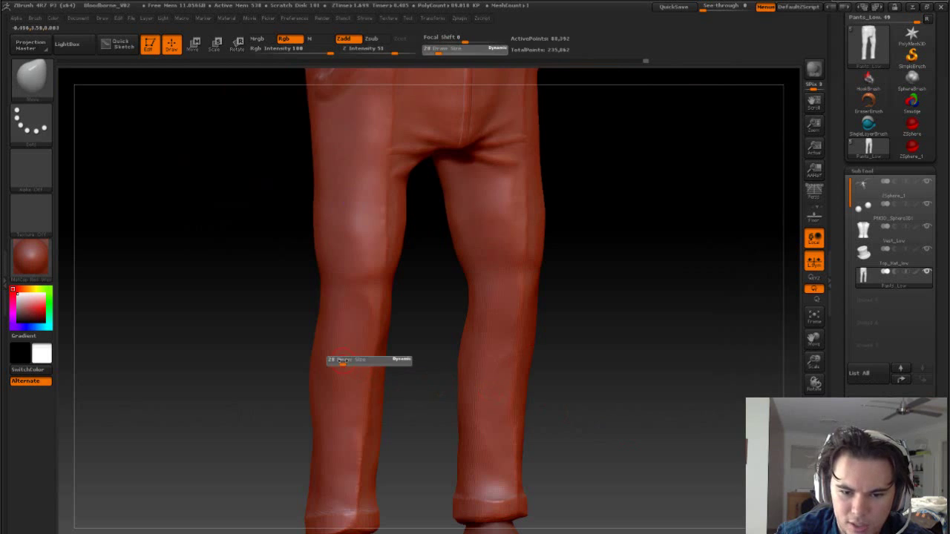
drag(342, 360, 407, 362)
key(s)
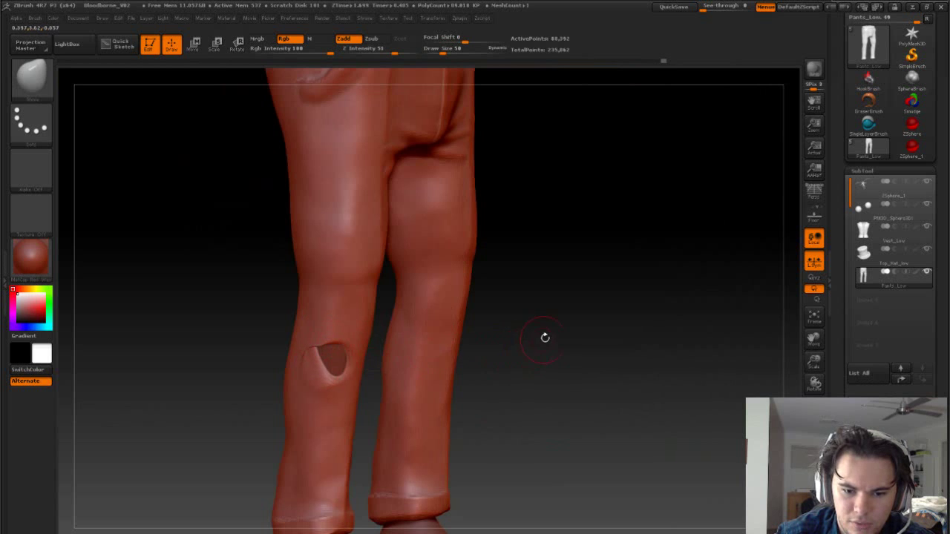
drag(545, 338, 450, 295)
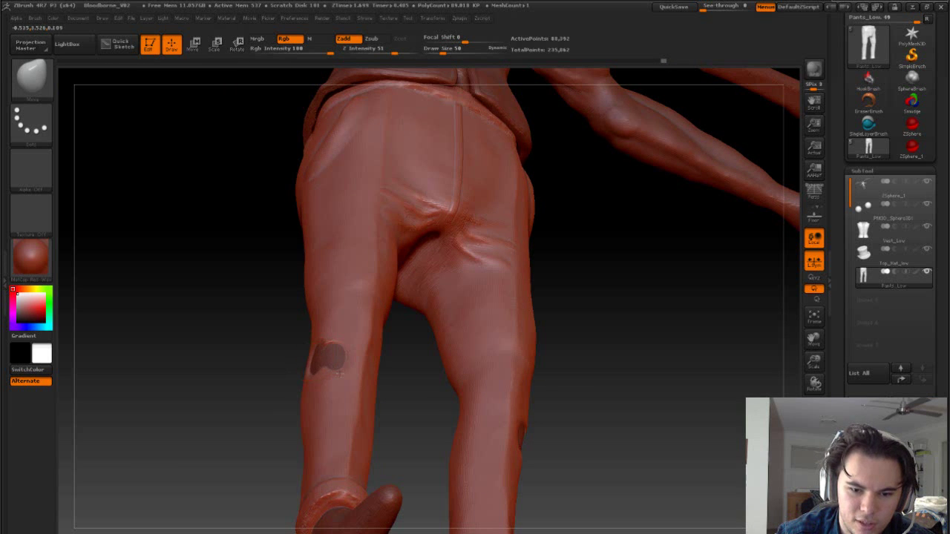
mouse_move(553, 350)
mouse_down()
mouse_move(641, 344)
mouse_move(570, 288)
mouse_move(522, 369)
mouse_move(487, 350)
mouse_move(511, 347)
mouse_move(522, 390)
mouse_move(536, 401)
mouse_move(519, 357)
mouse_move(536, 423)
mouse_move(511, 361)
mouse_move(546, 327)
mouse_move(477, 303)
mouse_move(416, 317)
mouse_move(530, 320)
mouse_move(522, 322)
mouse_move(525, 264)
mouse_move(545, 365)
mouse_move(539, 379)
mouse_up()
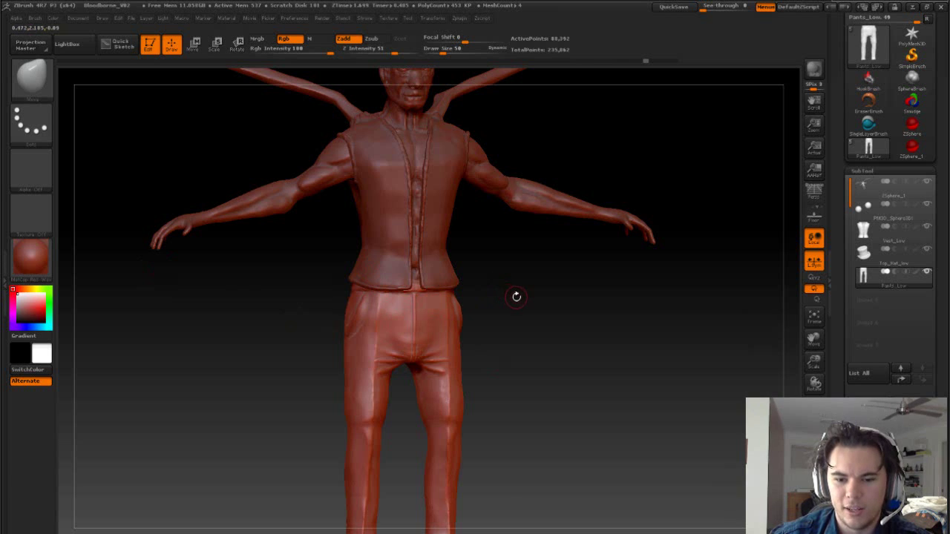
Check the clothed character from back and front, and save the project over the existing Bloodborne_V02 file.
drag(516, 297, 304, 281)
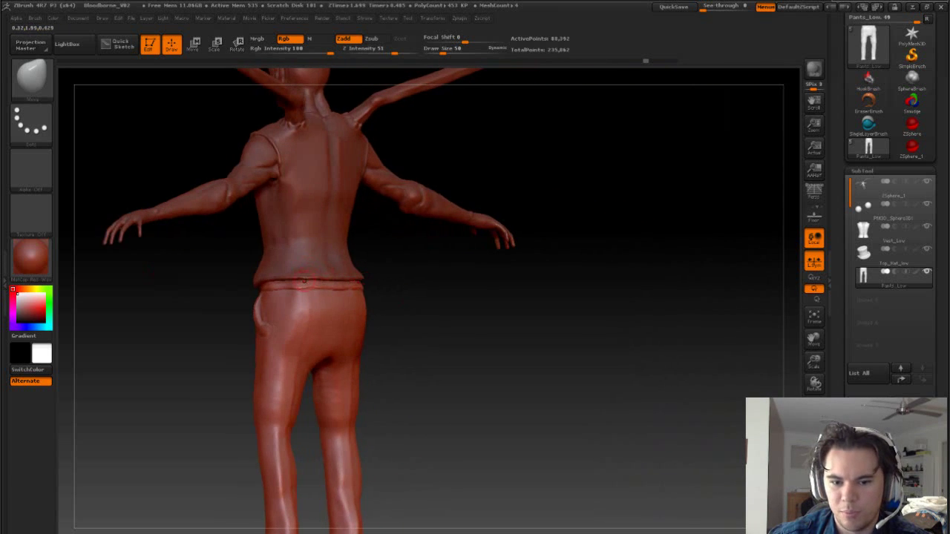
drag(396, 287, 517, 358)
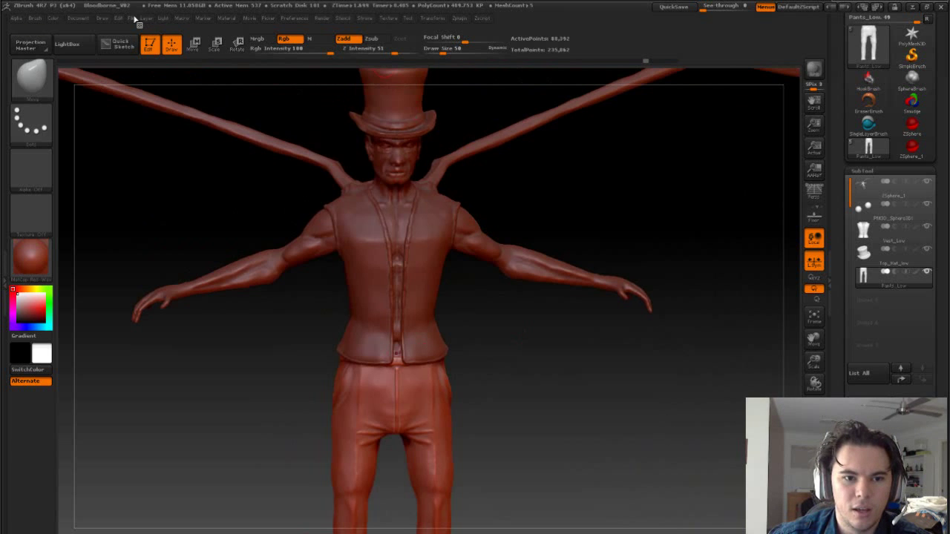
click(135, 19)
click(203, 37)
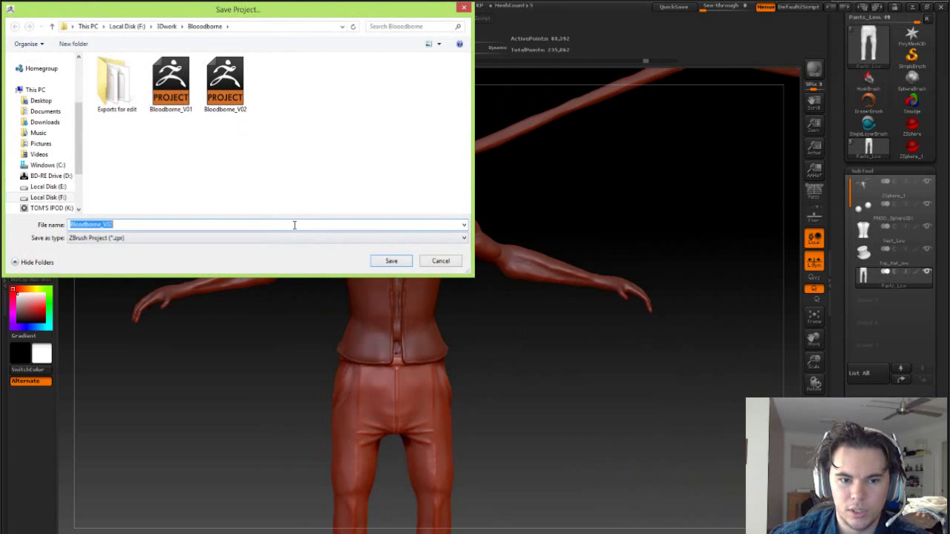
click(394, 261)
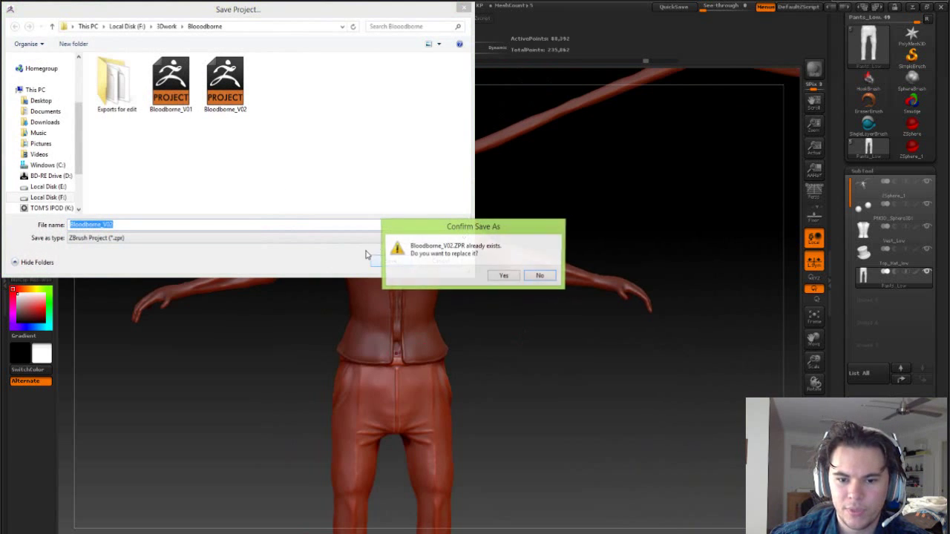
click(510, 280)
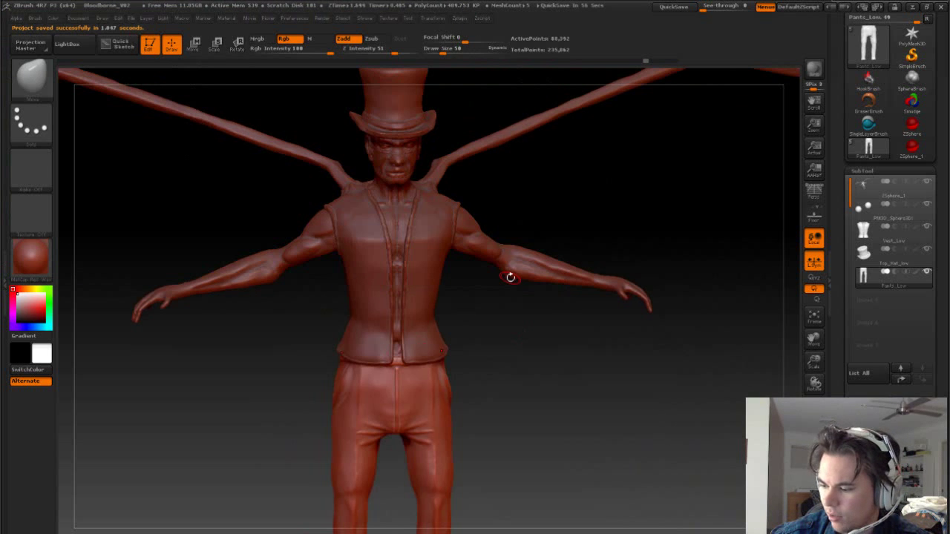